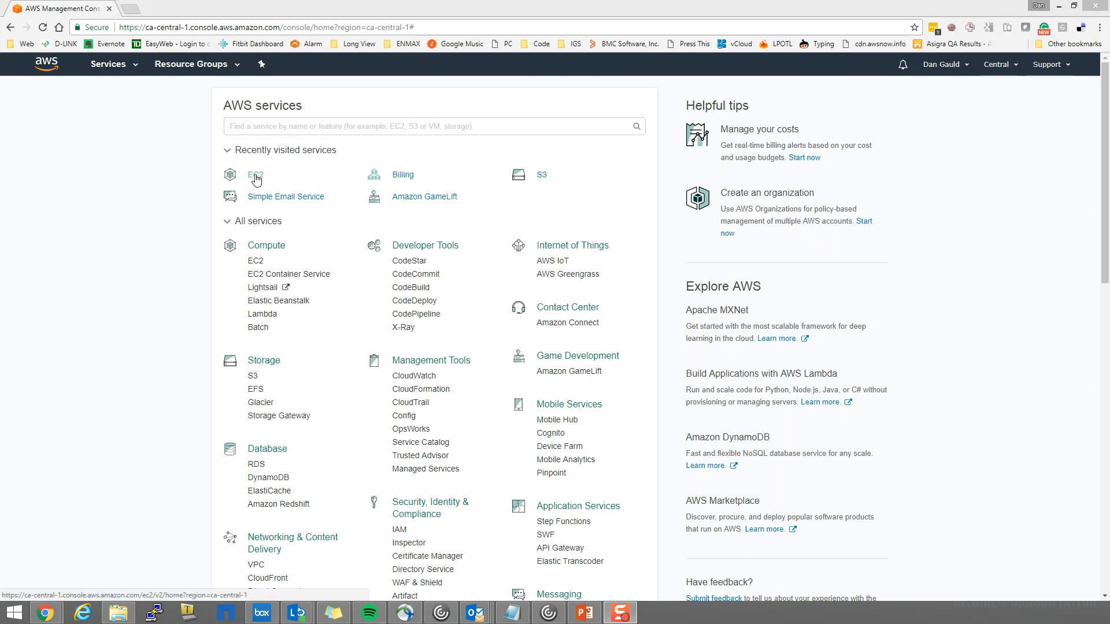
# Open the EC2 service and check the existing volumes and instances in the Canada Central region
pyautogui.click(256, 175)
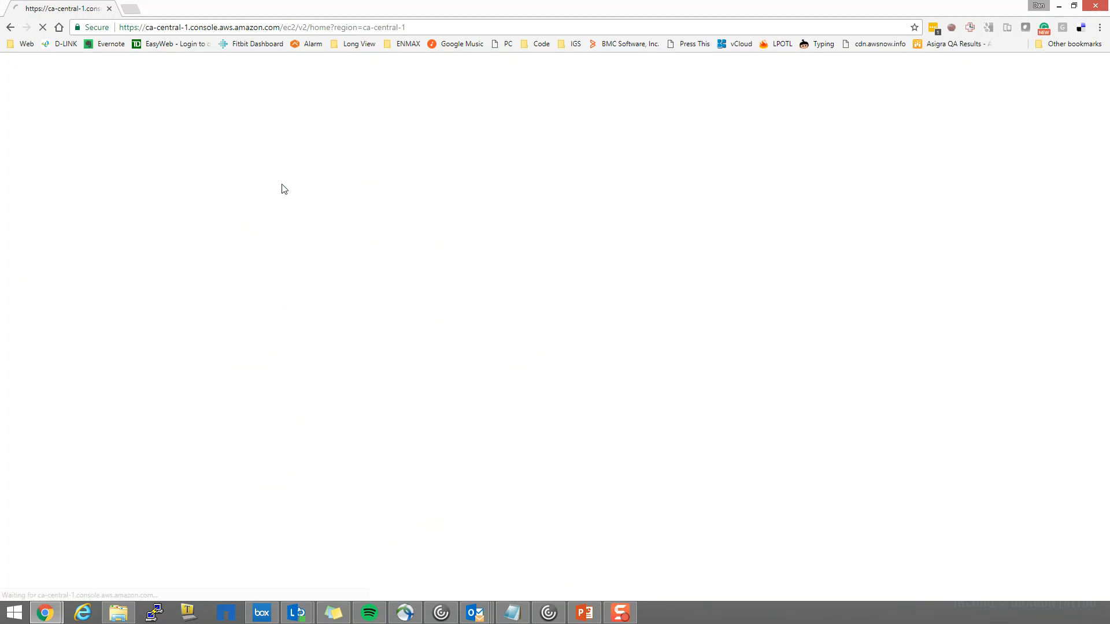
pyautogui.click(9, 29)
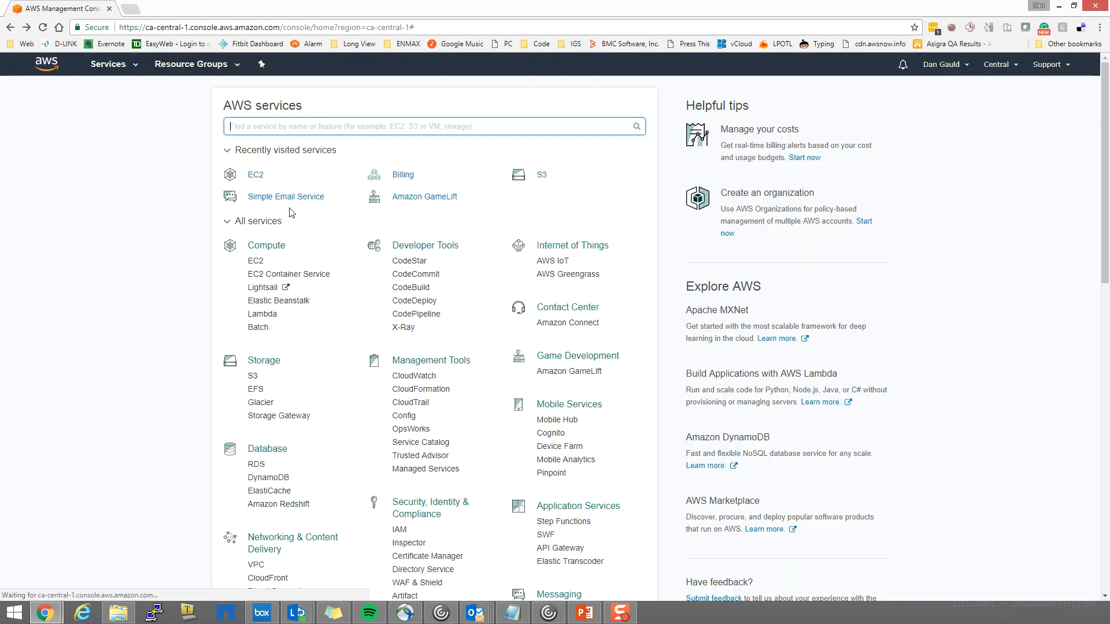
pyautogui.click(257, 177)
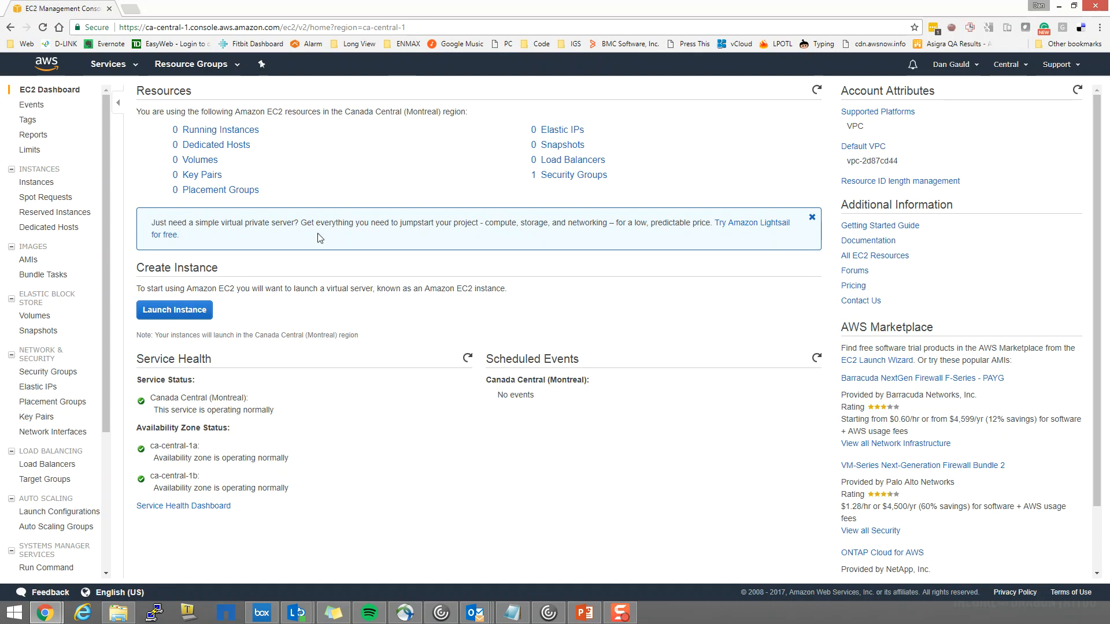
pyautogui.click(207, 166)
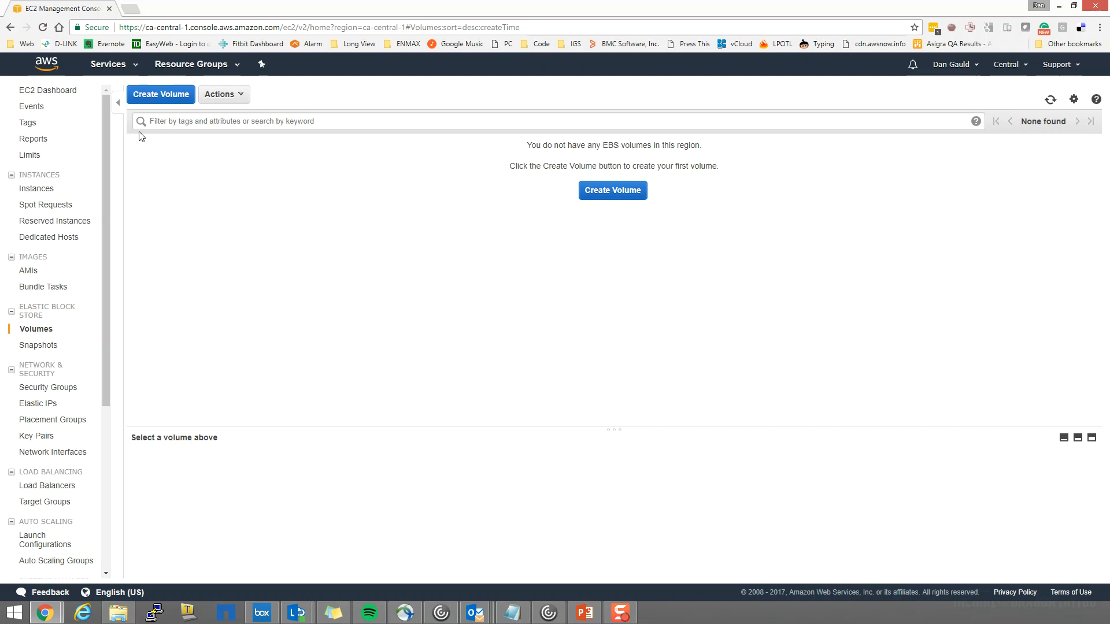
pyautogui.click(38, 190)
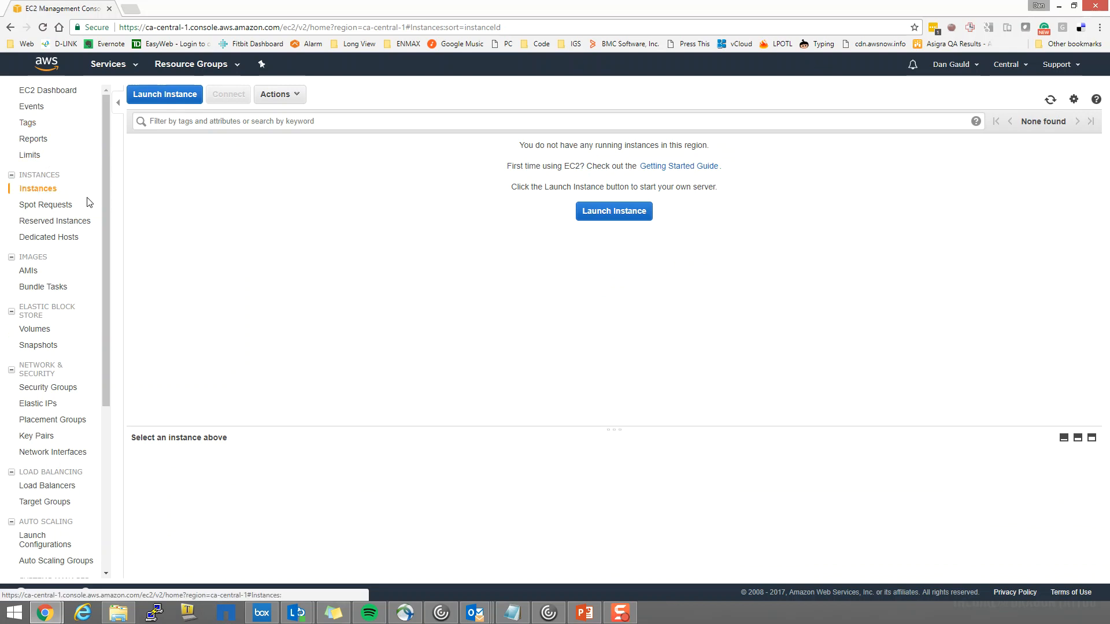
# Return to the EC2 dashboard and start creating a new EBS volume from the volume list
pyautogui.click(109, 64)
pyautogui.click(180, 157)
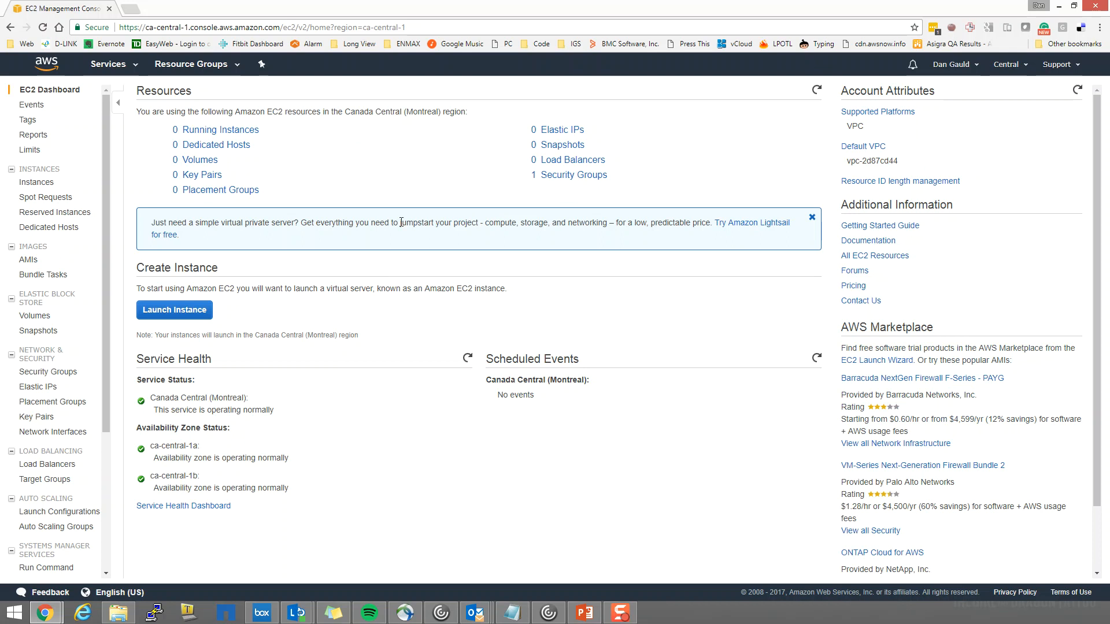
pyautogui.click(199, 162)
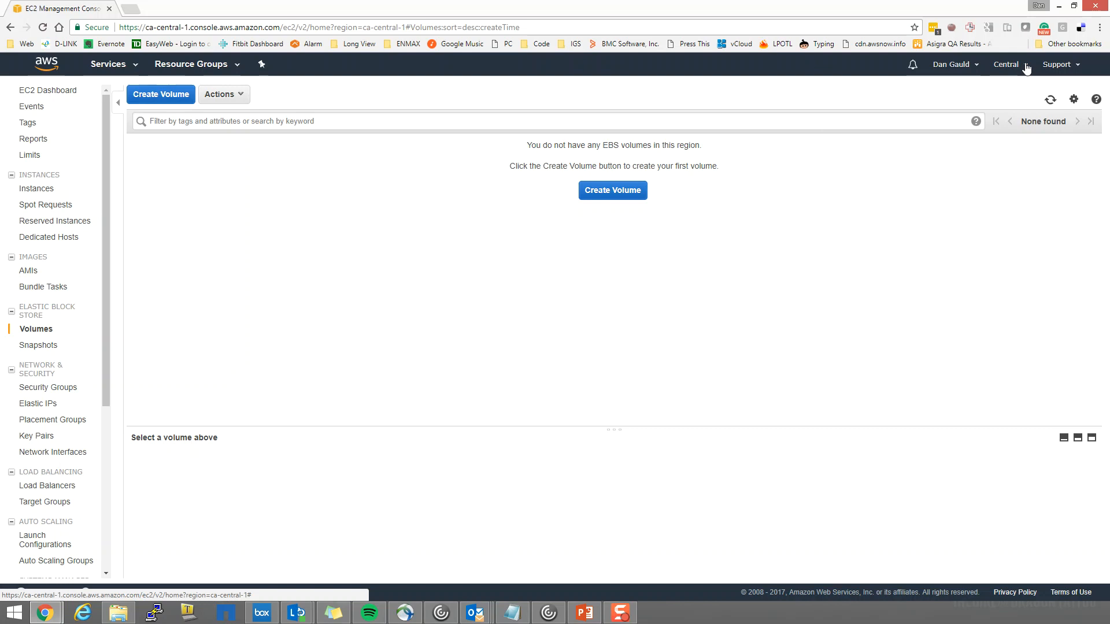
pyautogui.click(606, 192)
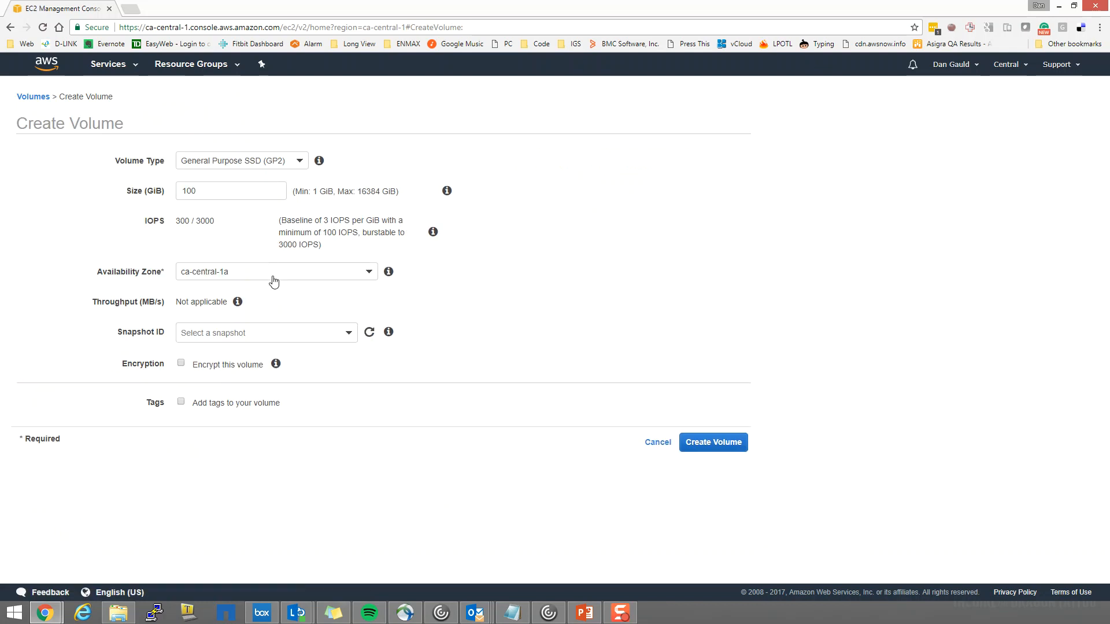
# Review the availability zones offered for the new volume without changing the selection
pyautogui.click(369, 277)
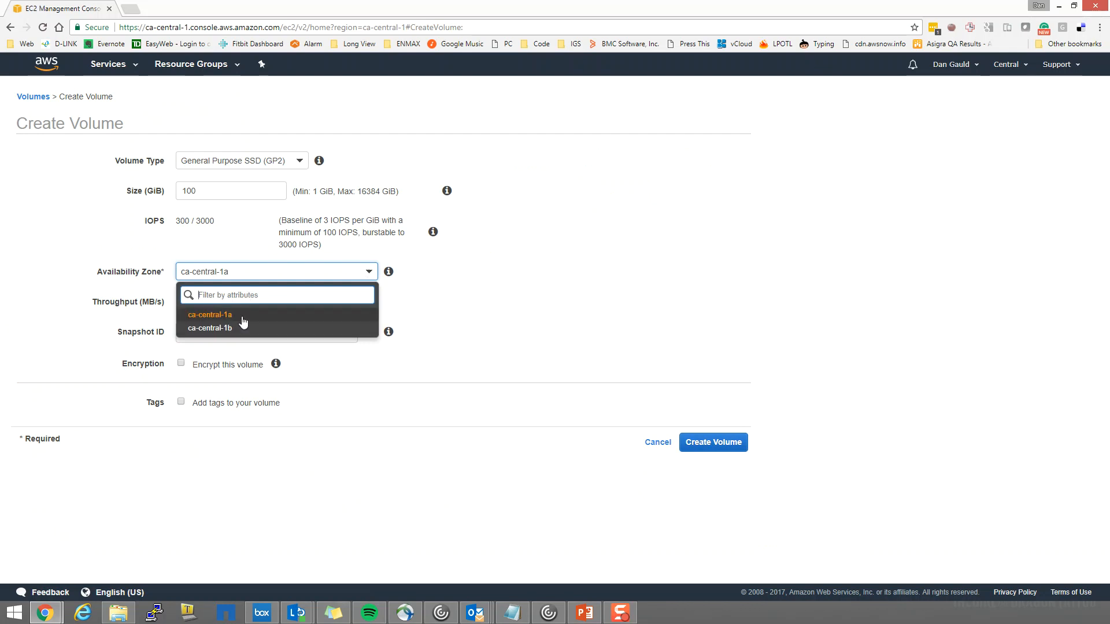
pyautogui.click(212, 235)
pyautogui.click(212, 276)
pyautogui.click(576, 278)
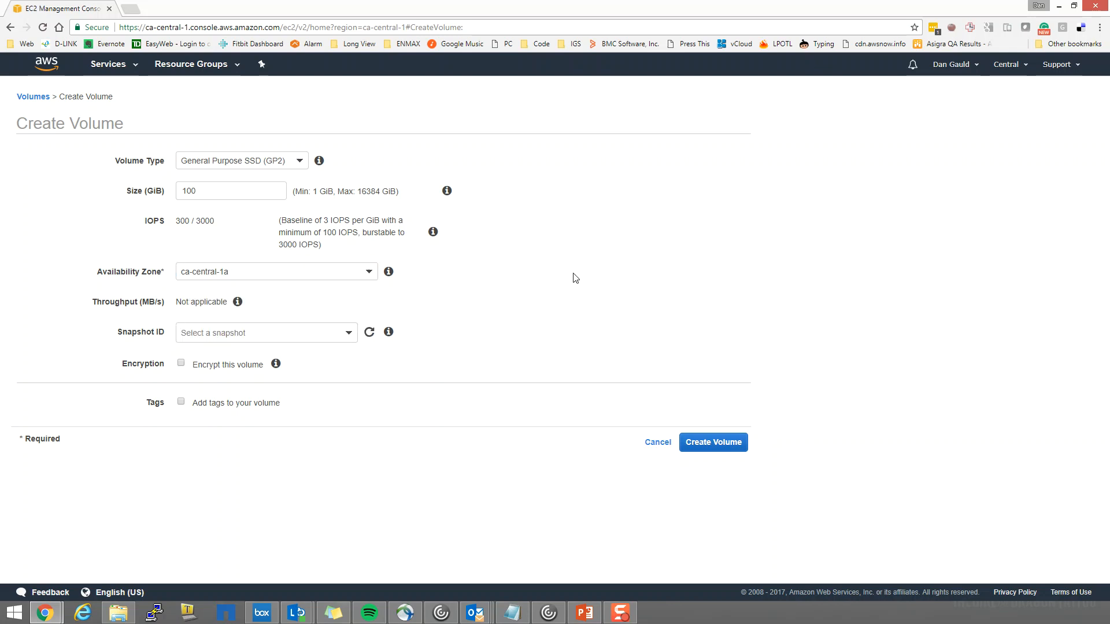
# Set the new volume's type to Provisioned IOPS SSD (IO1) and its size to 20 GiB
pyautogui.click(301, 165)
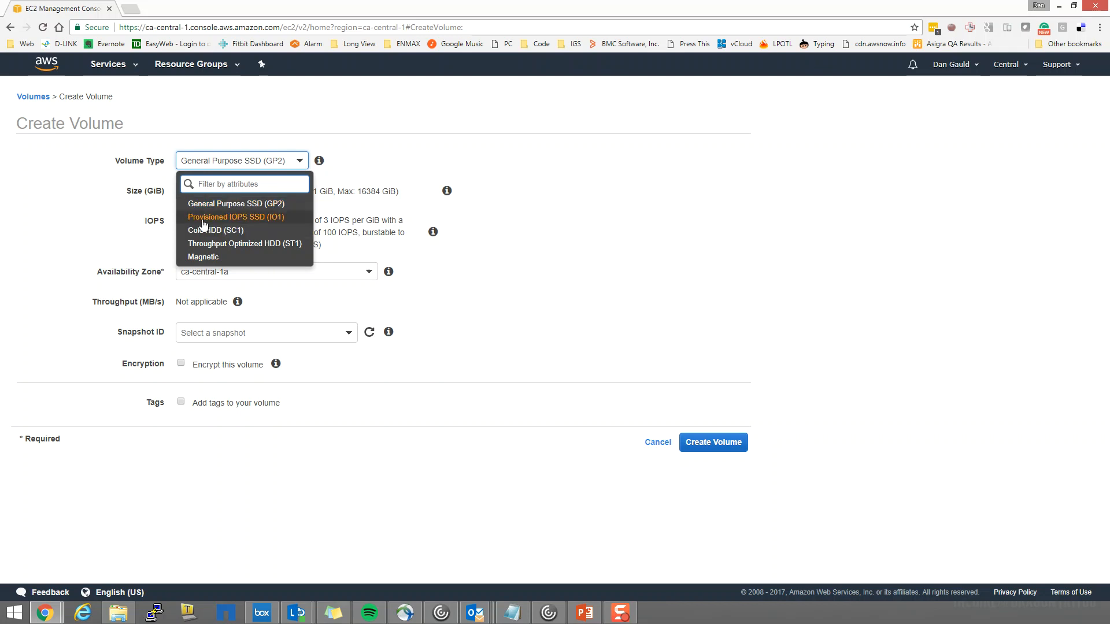
pyautogui.click(290, 220)
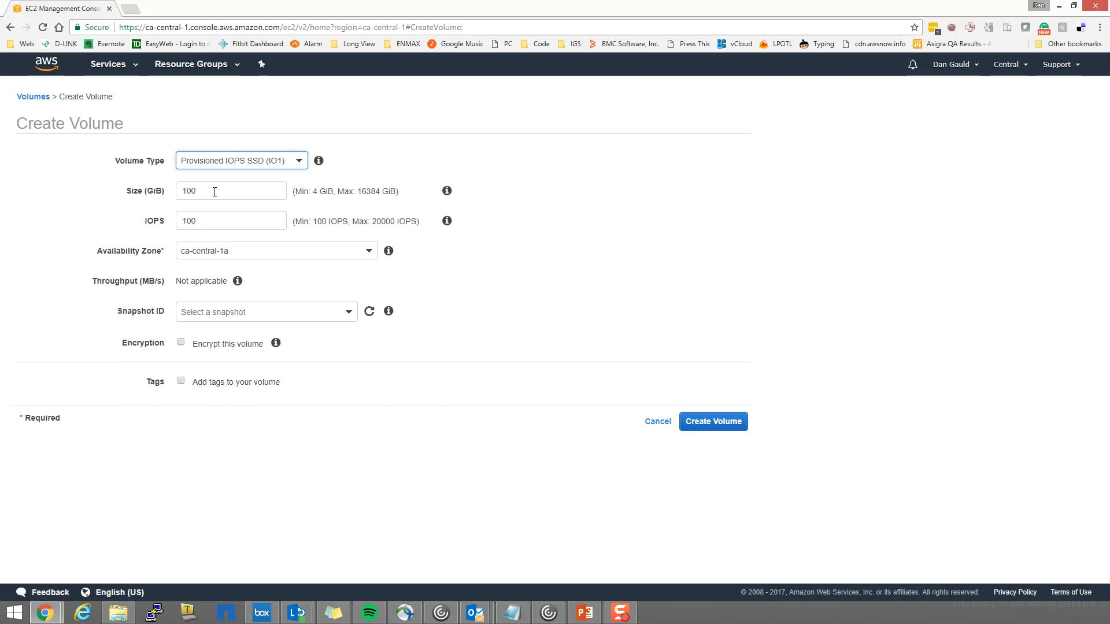
pyautogui.hotkey('alt', 'Tab')
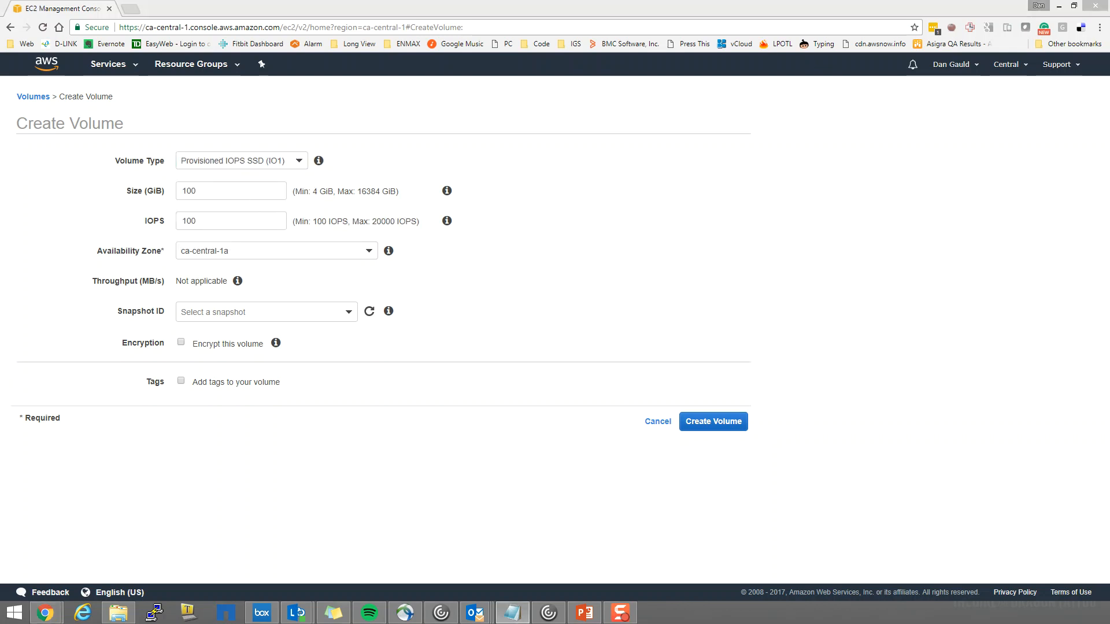
pyautogui.click(211, 192)
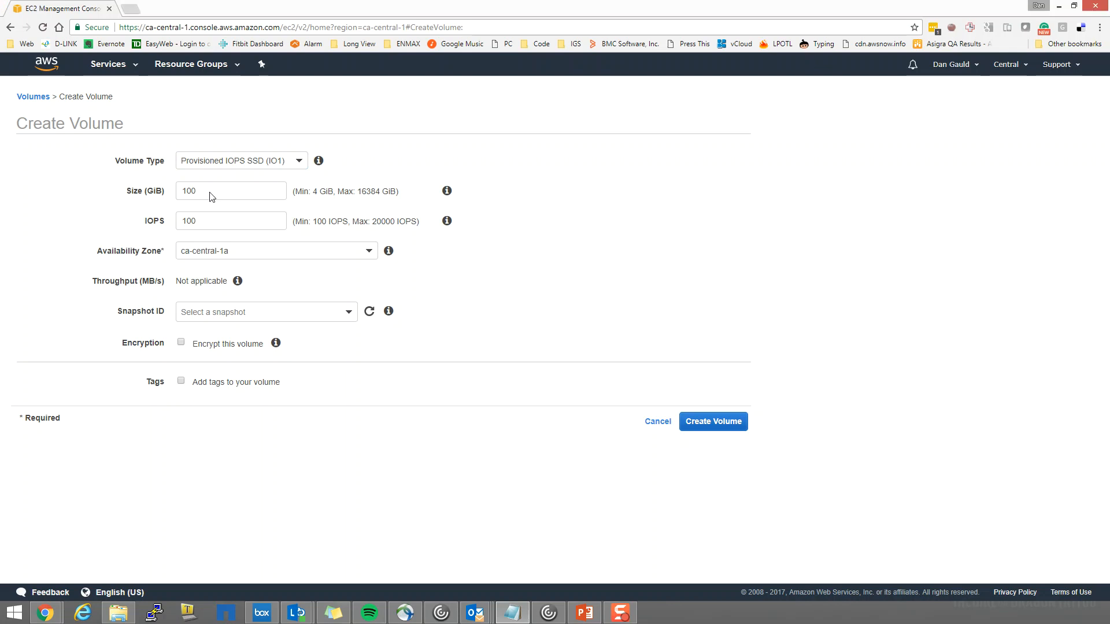
pyautogui.doubleClick(201, 191)
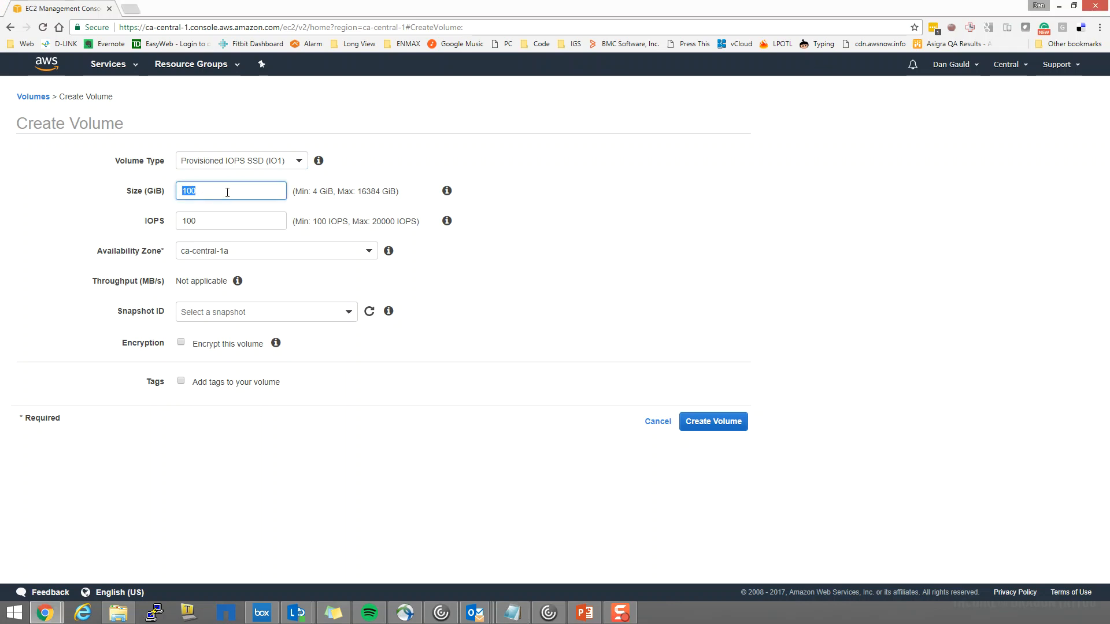
pyautogui.write('20')
# Try to set the volume's IOPS to 3000
pyautogui.click(204, 223)
pyautogui.doubleClick(197, 223)
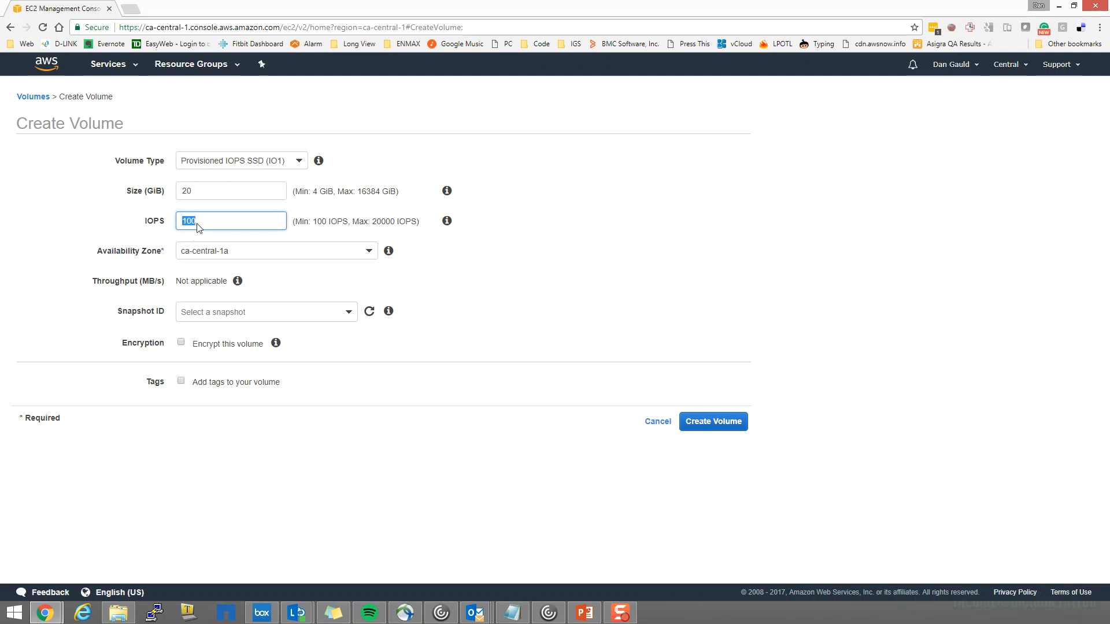
pyautogui.click(214, 223)
pyautogui.moveTo(213, 221); pyautogui.dragTo(154, 218)
pyautogui.write('3000')
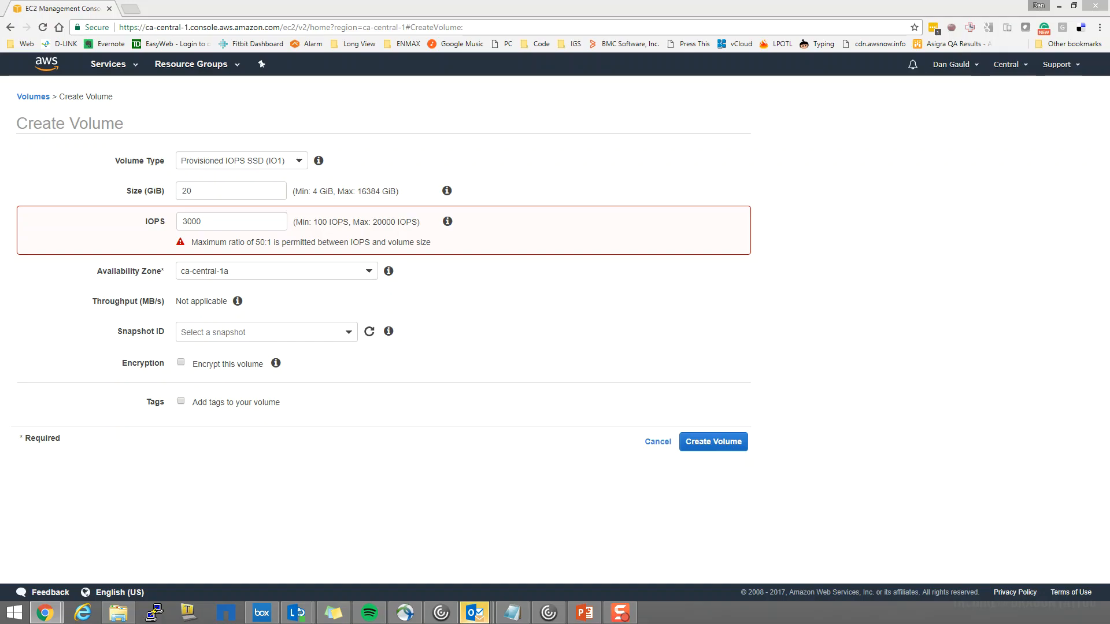
pyautogui.click(179, 303)
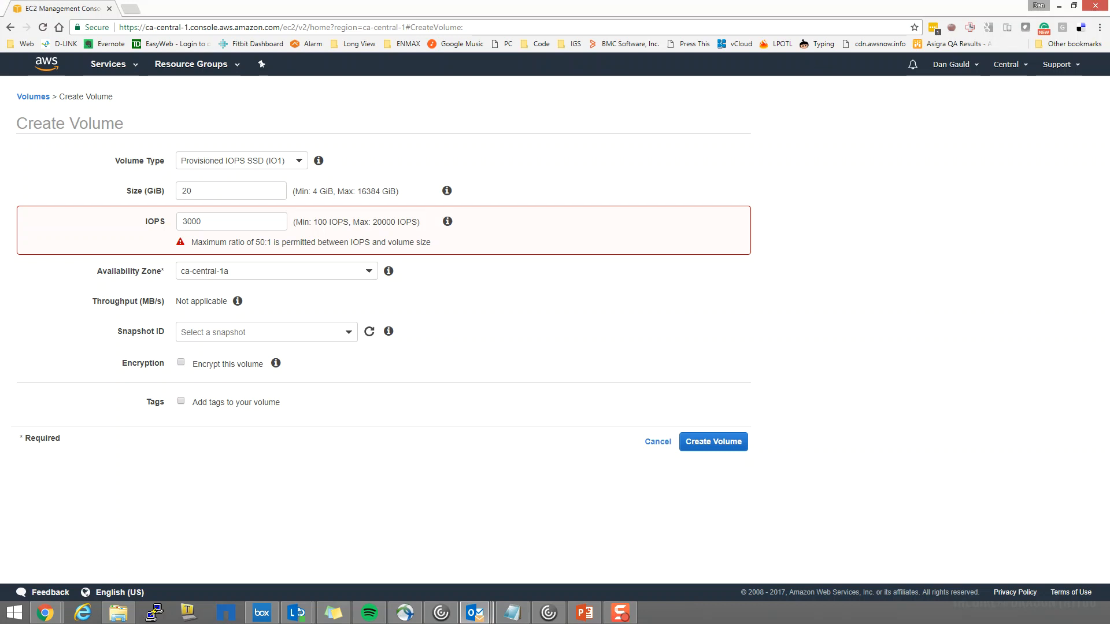
# Set the volume's IOPS to 600
pyautogui.click(224, 220)
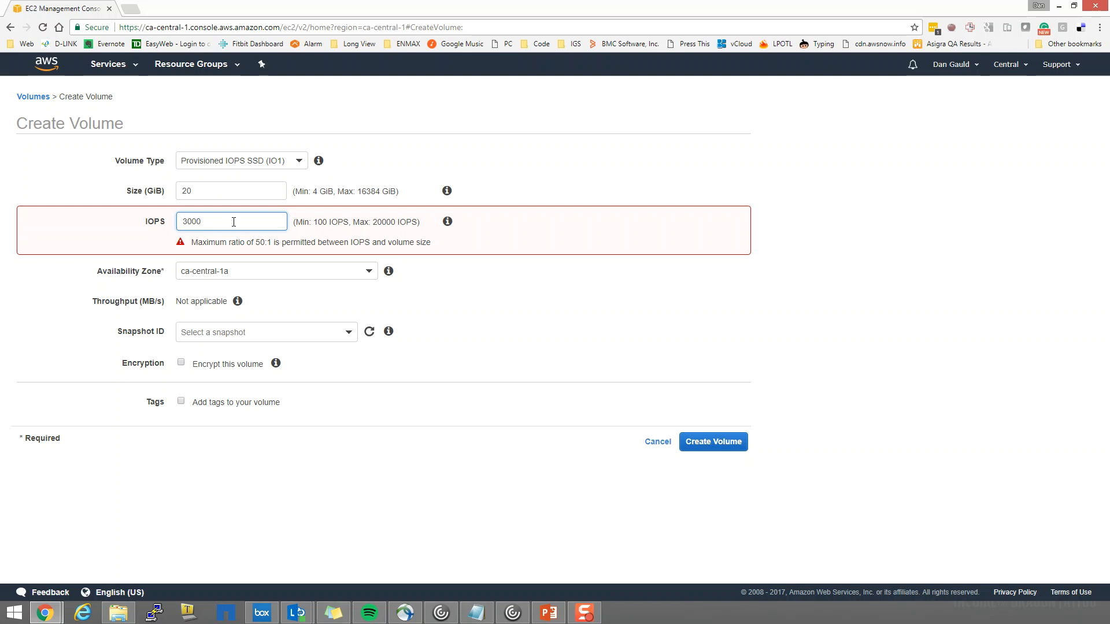
pyautogui.doubleClick(232, 222)
pyautogui.write('600')
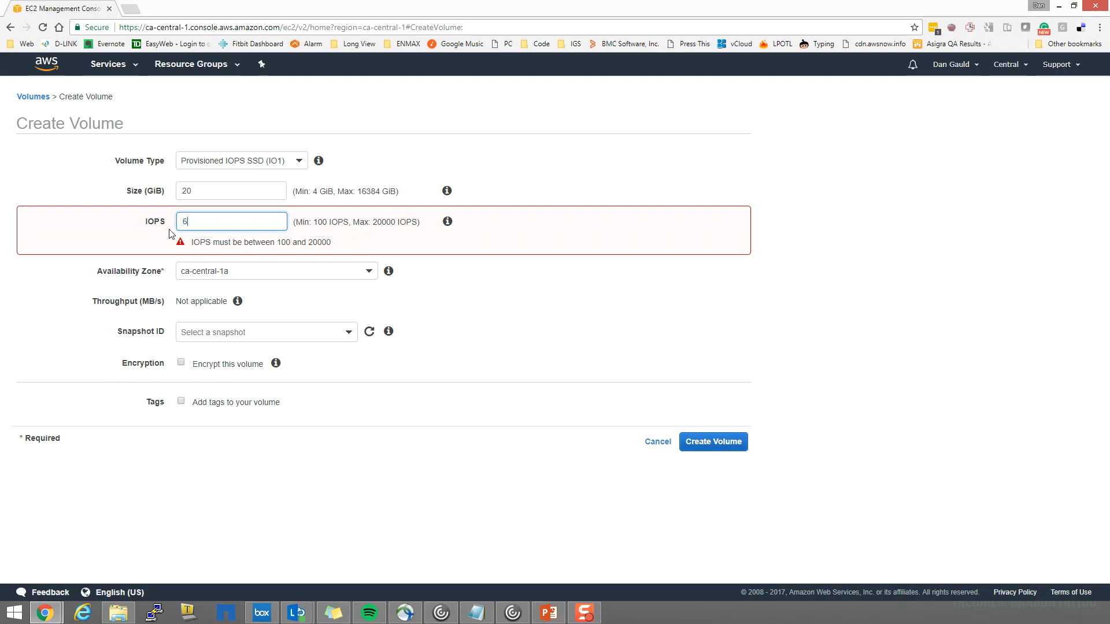
# Read the explanation of the availability zone setting and compare its choices with the account's region
pyautogui.click(331, 258)
pyautogui.click(462, 276)
pyautogui.moveTo(388, 256)
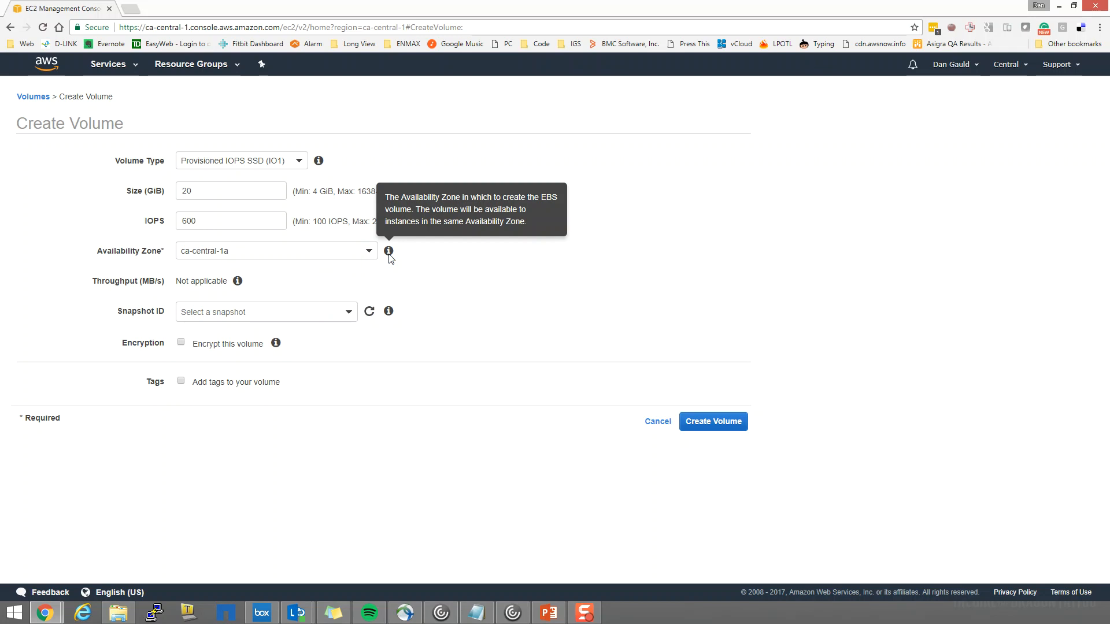
pyautogui.click(284, 255)
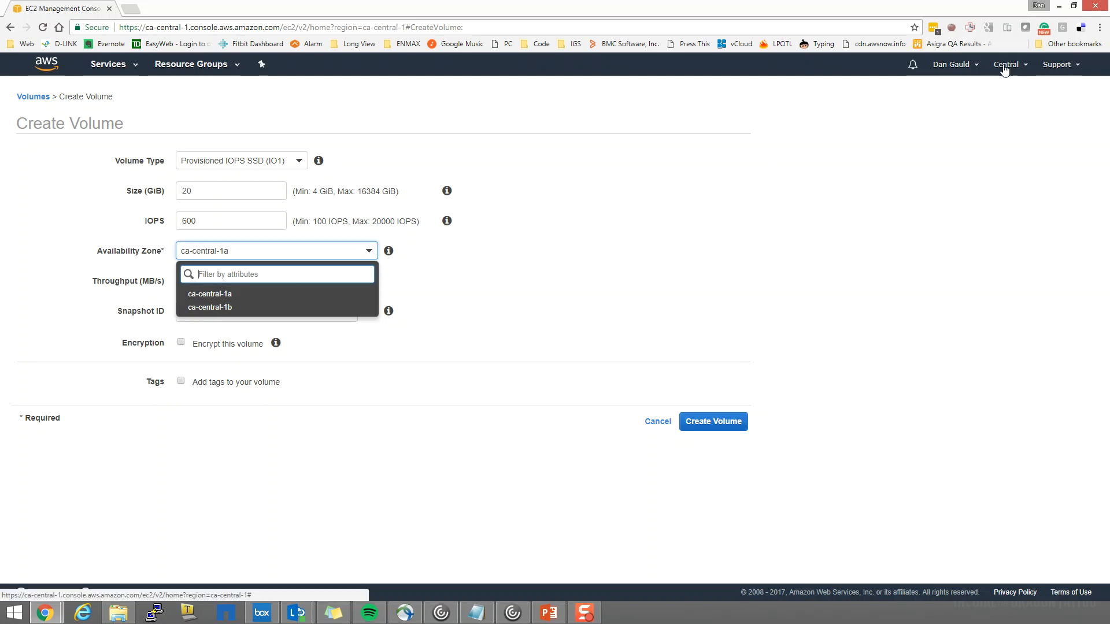
pyautogui.click(548, 273)
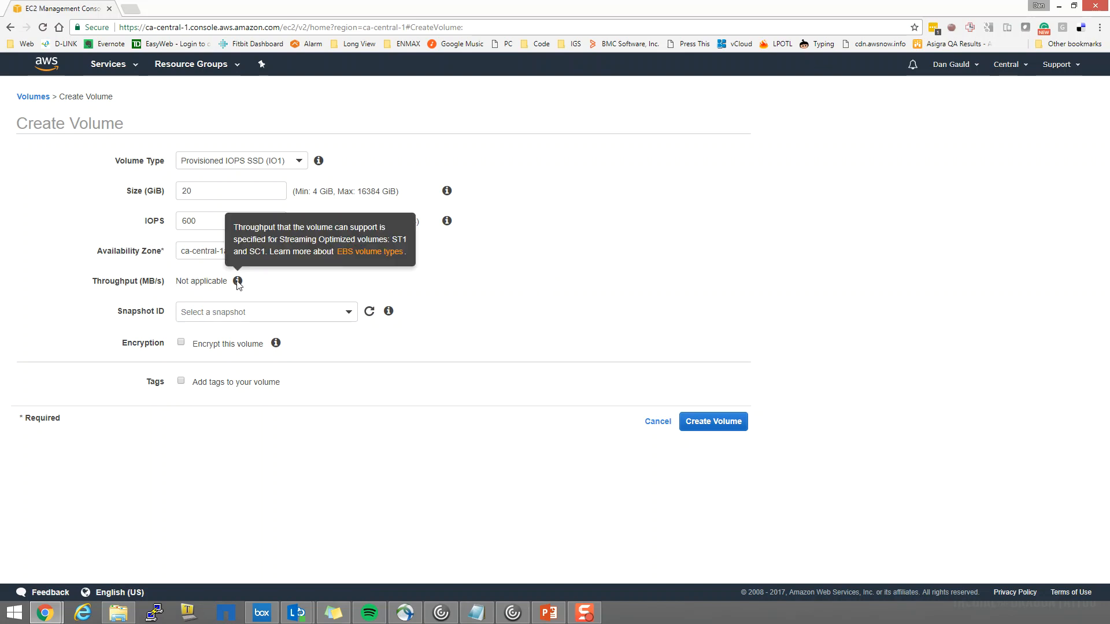
# Browse the snapshots available as a source for the volume and leave the snapshot unselected
pyautogui.click(349, 313)
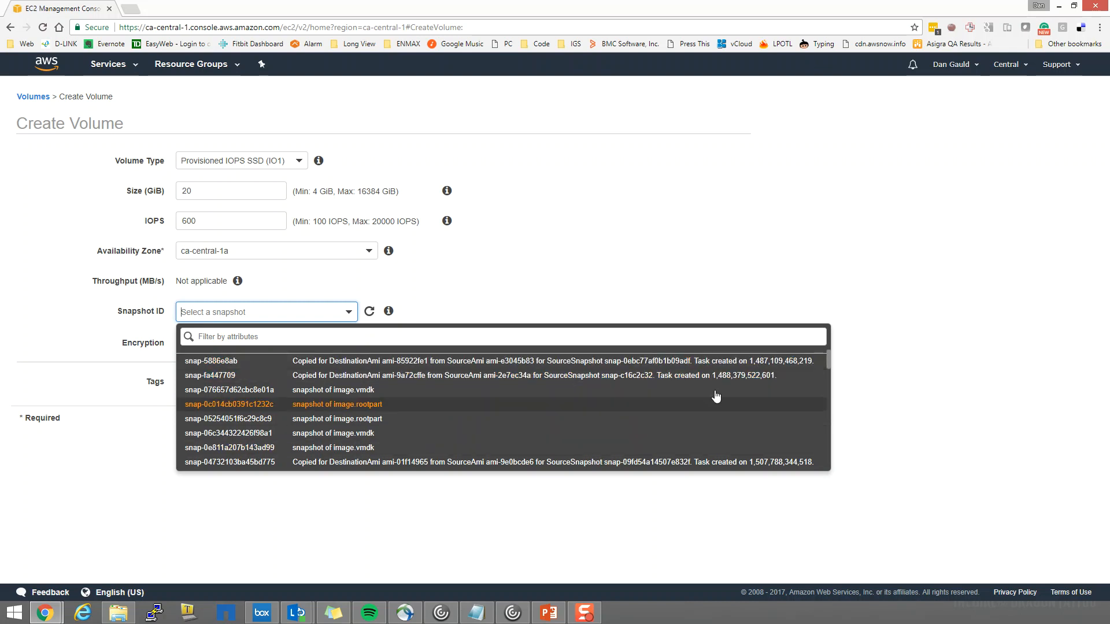
pyautogui.moveTo(828, 360); pyautogui.dragTo(838, 437)
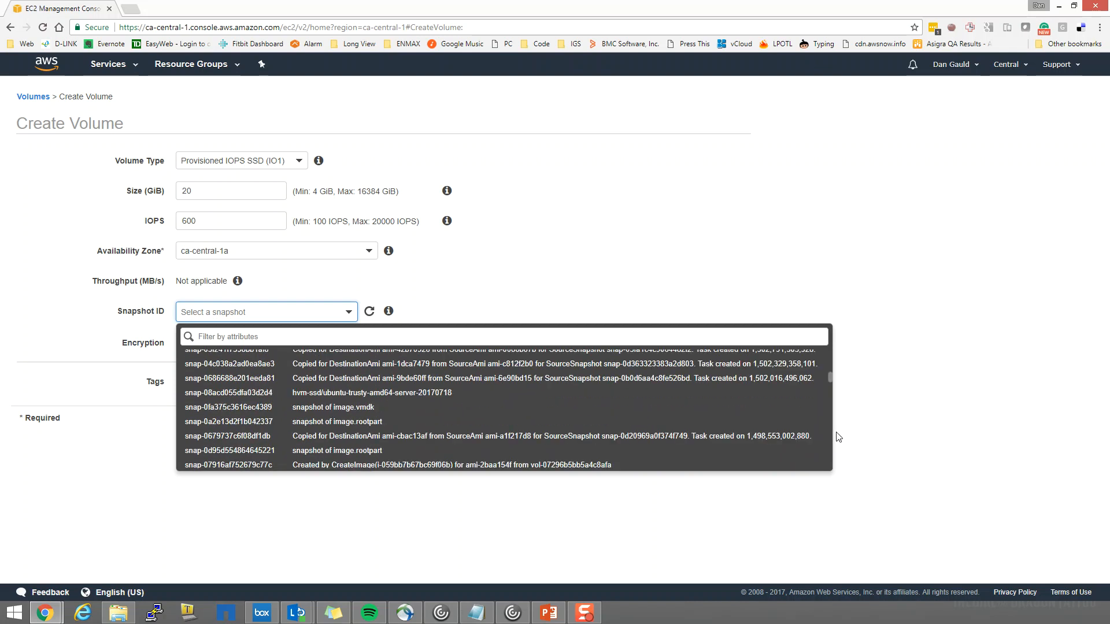
pyautogui.moveTo(830, 379); pyautogui.dragTo(830, 378)
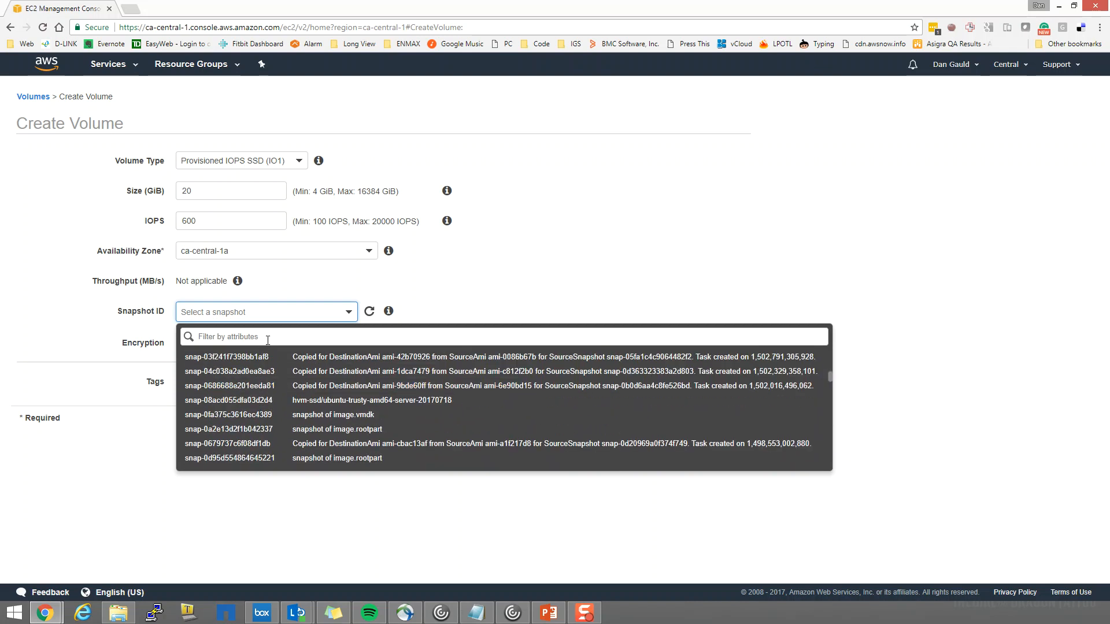
pyautogui.click(230, 339)
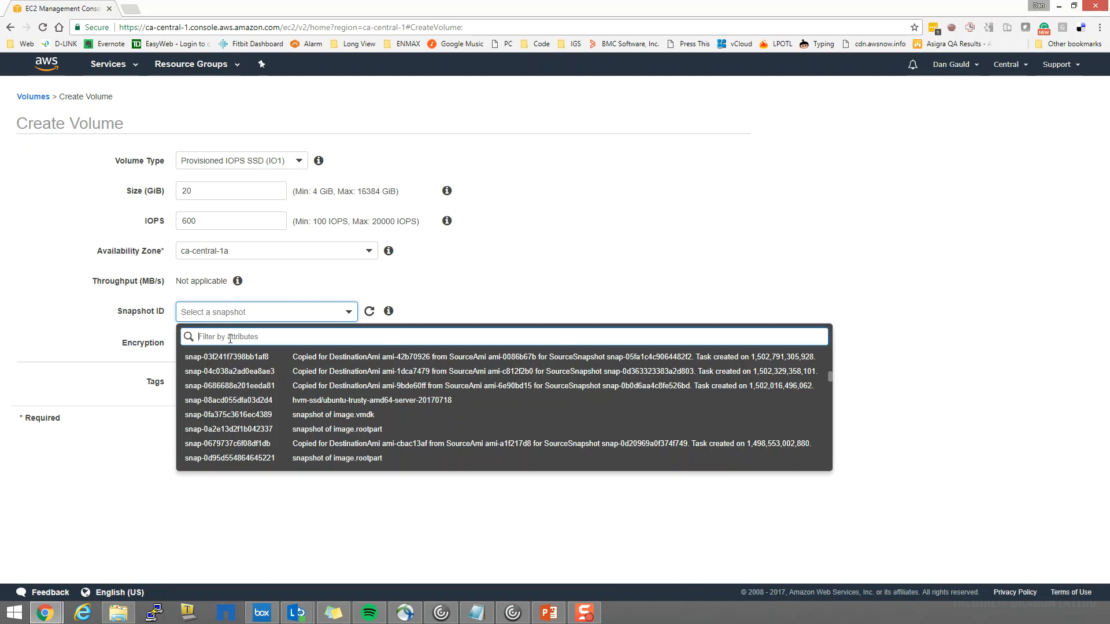
pyautogui.click(688, 277)
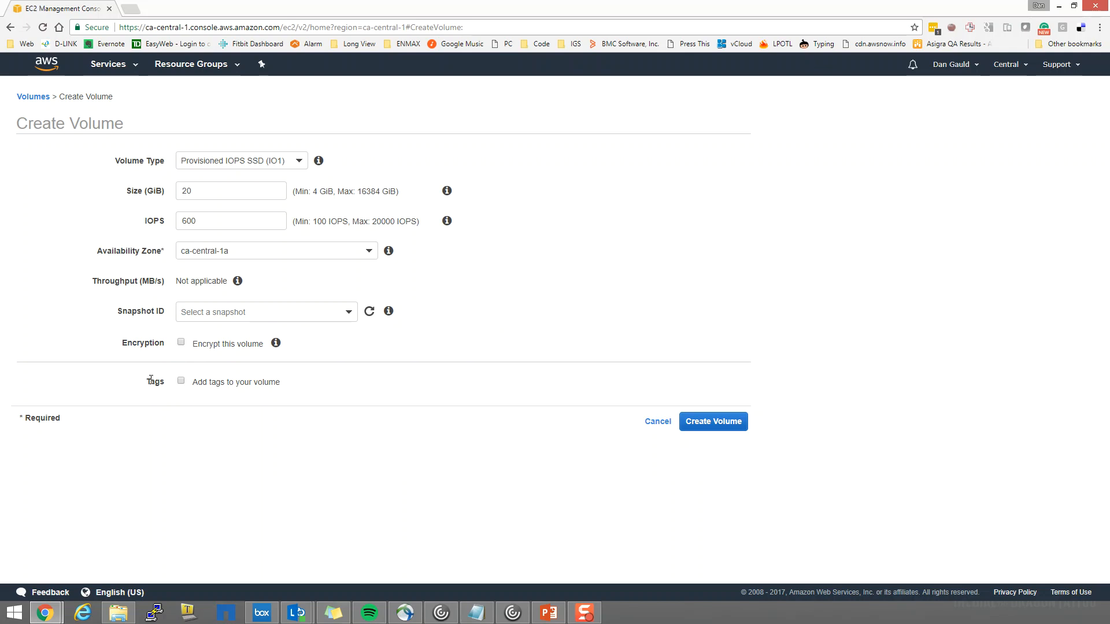
# Create the volume with the entered settings and reopen the volume list by way of the EC2 dashboard
pyautogui.click(702, 427)
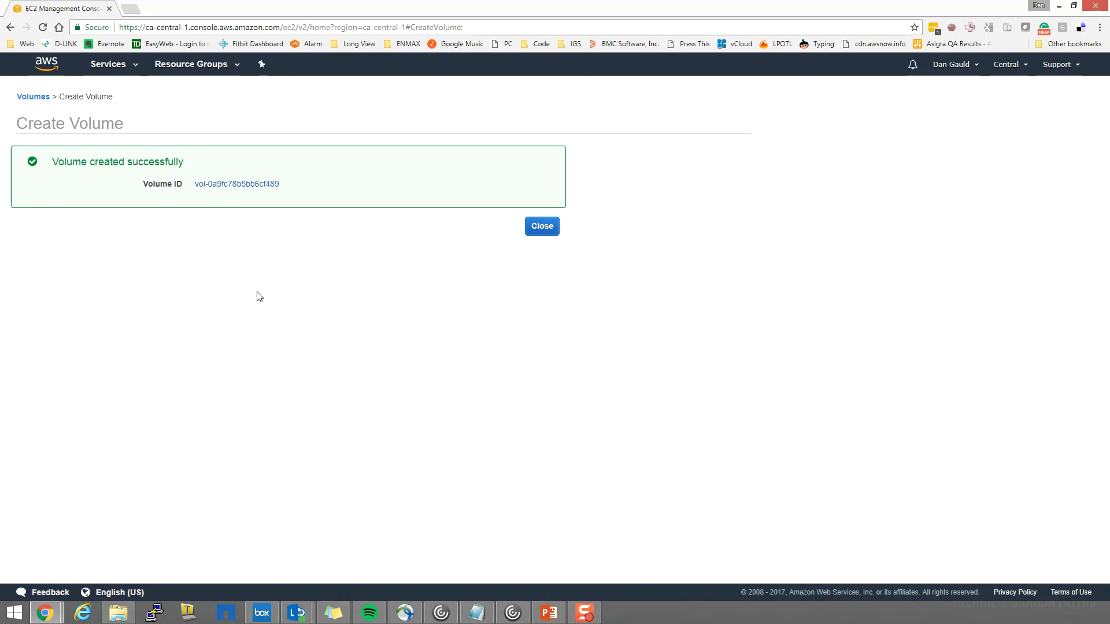
pyautogui.click(543, 228)
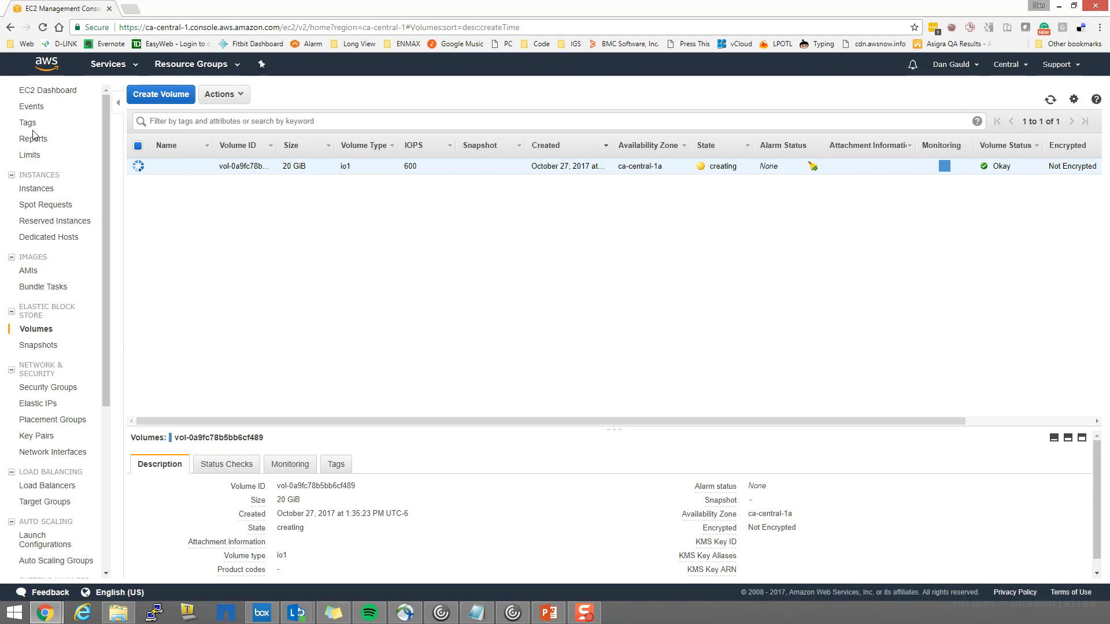
pyautogui.click(33, 93)
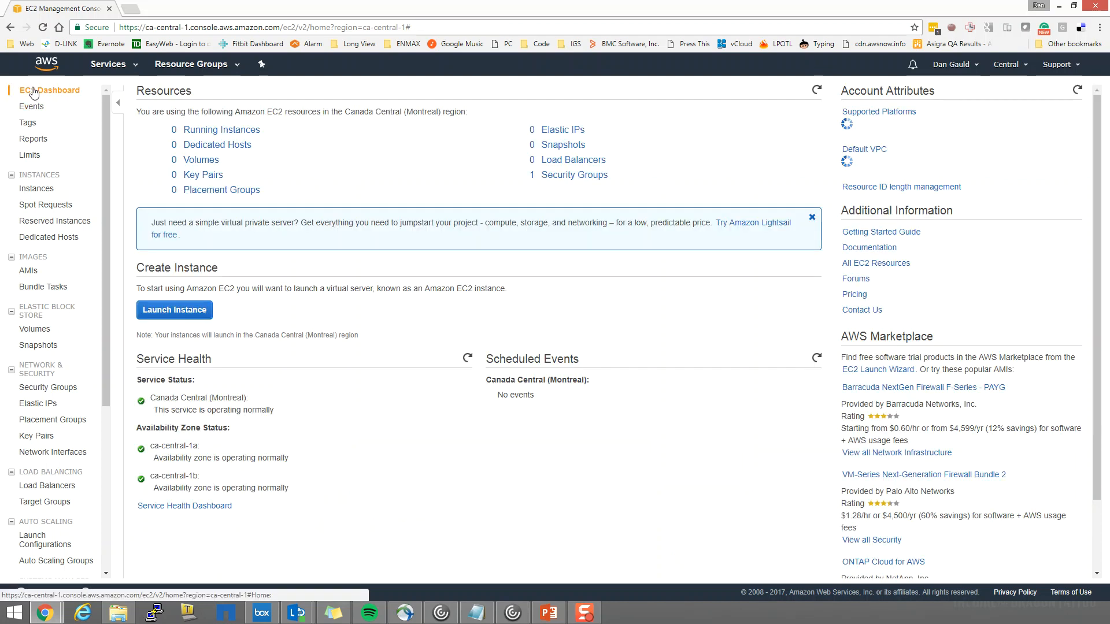
pyautogui.click(207, 165)
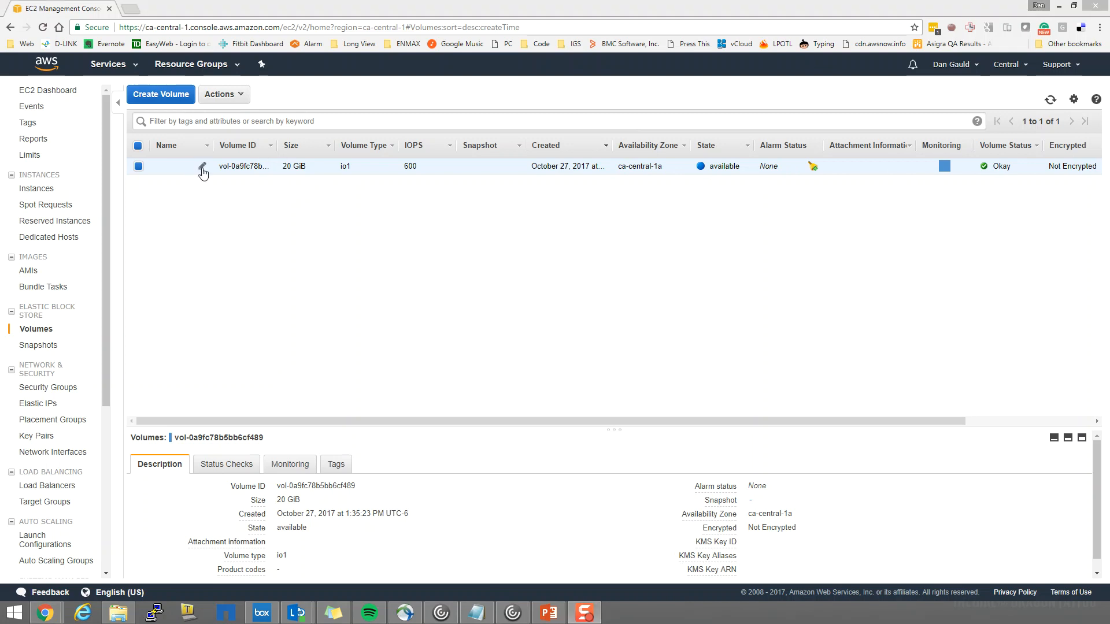
pyautogui.click(202, 167)
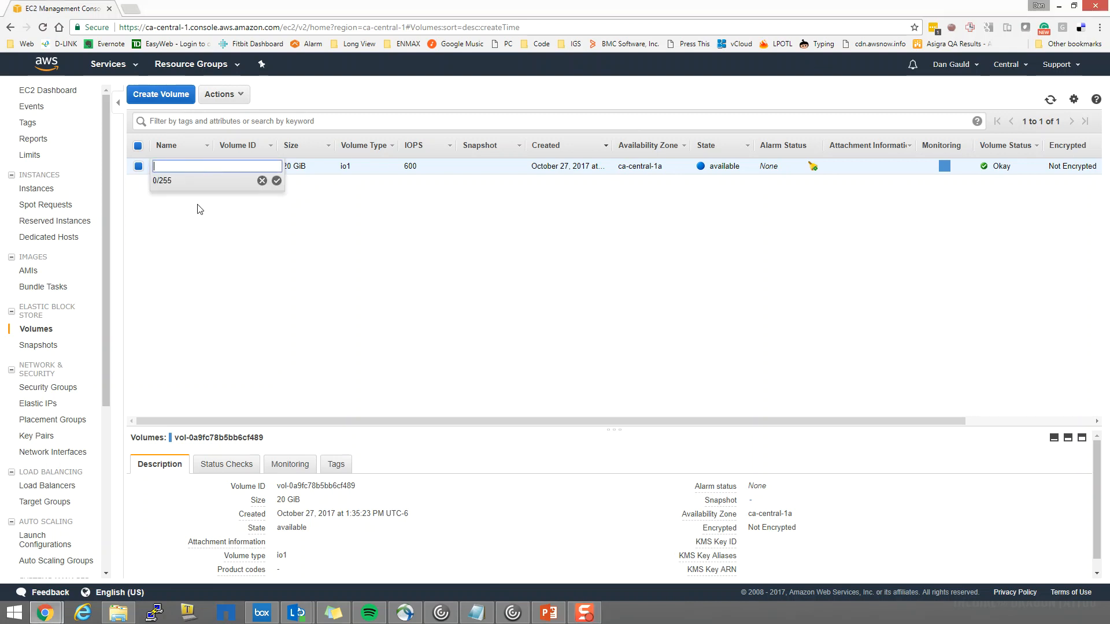
pyautogui.click(205, 224)
pyautogui.click(202, 167)
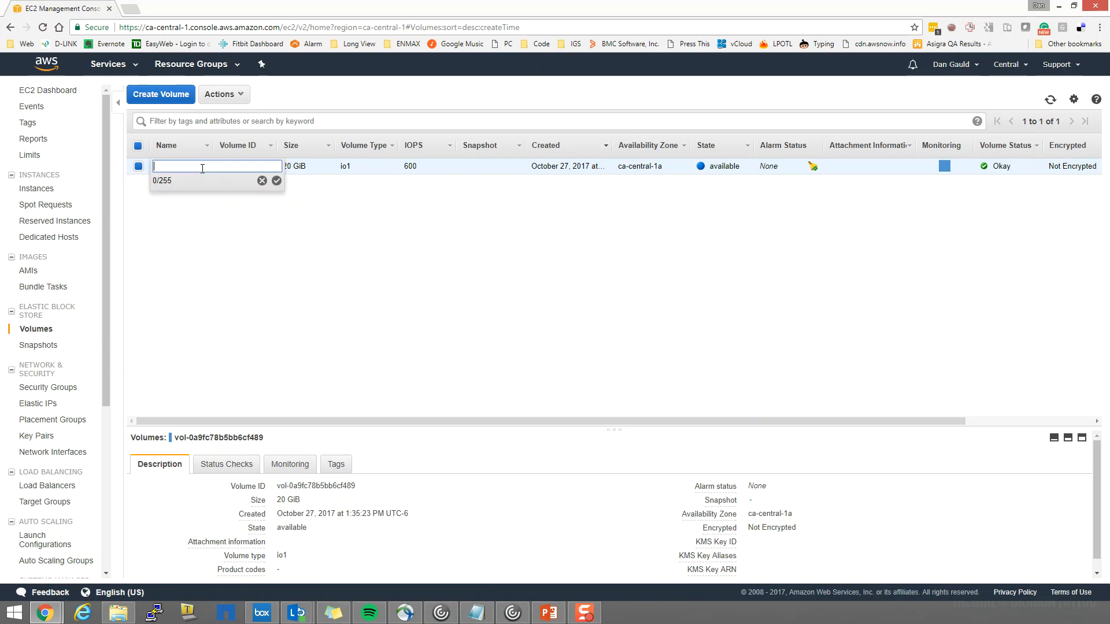
pyautogui.click(195, 222)
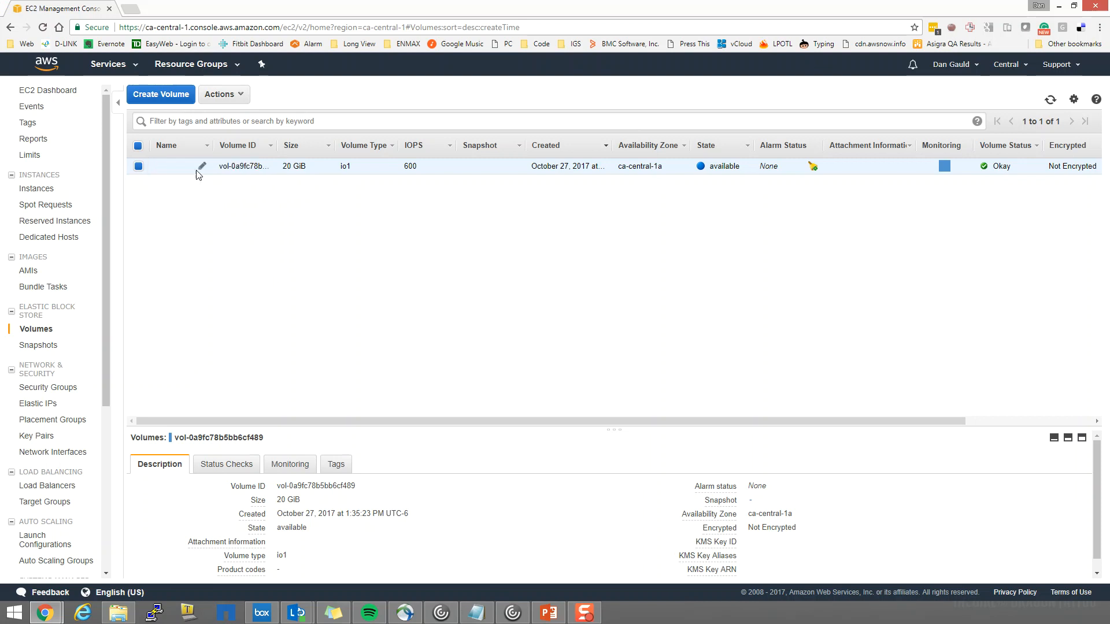
# Deselect the 20 GiB volume in the volume list
pyautogui.click(139, 166)
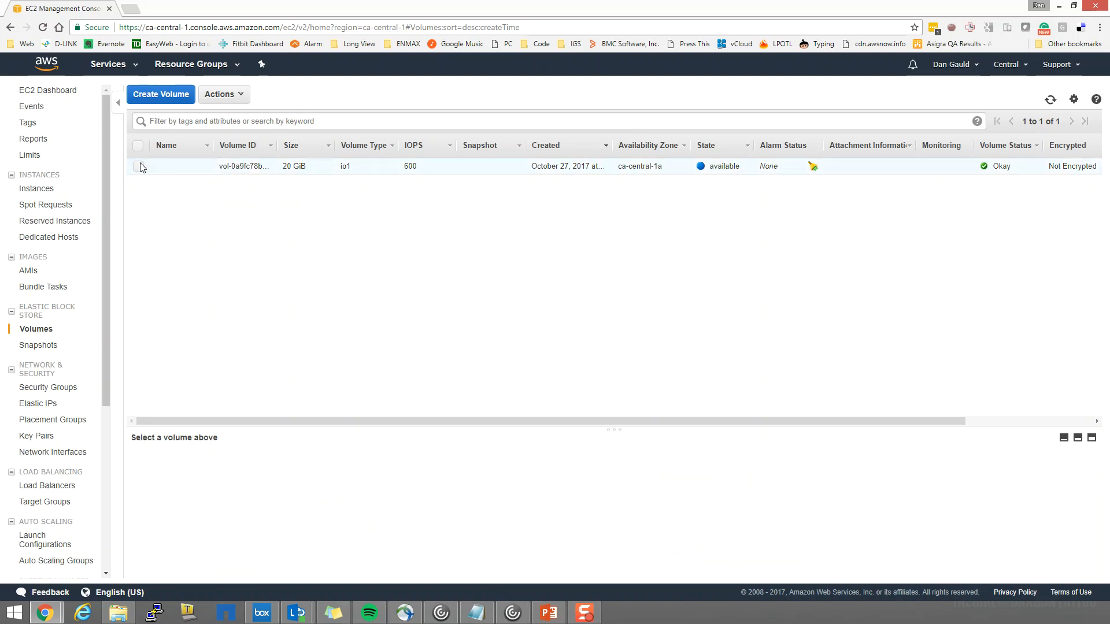
# Select the 20 GiB volume and add a new tag to it with the key Name
pyautogui.click(140, 167)
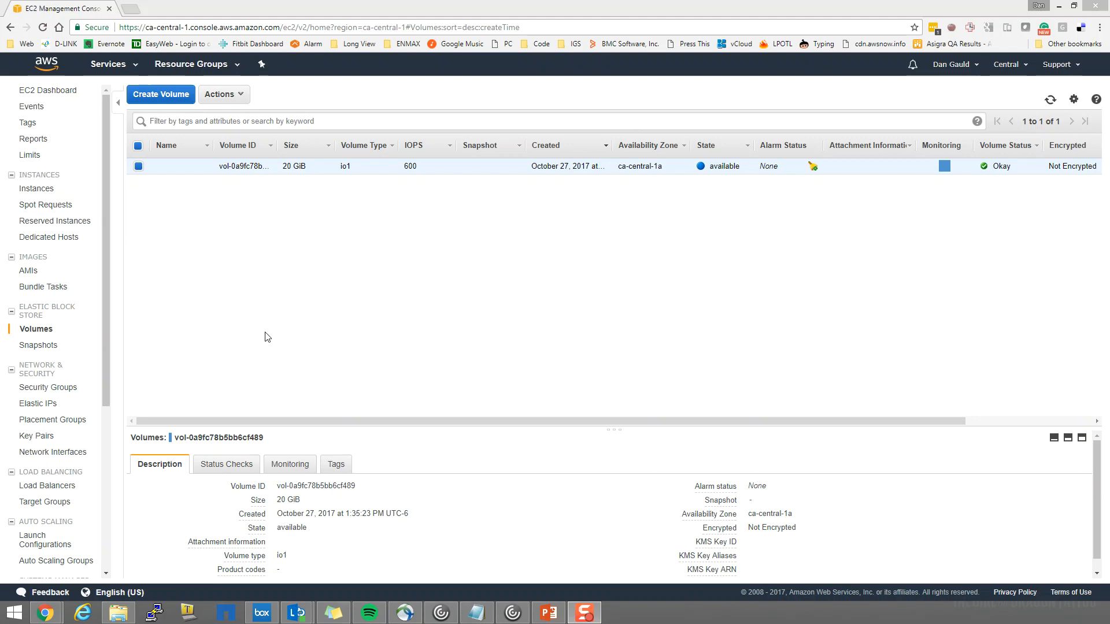
pyautogui.click(336, 464)
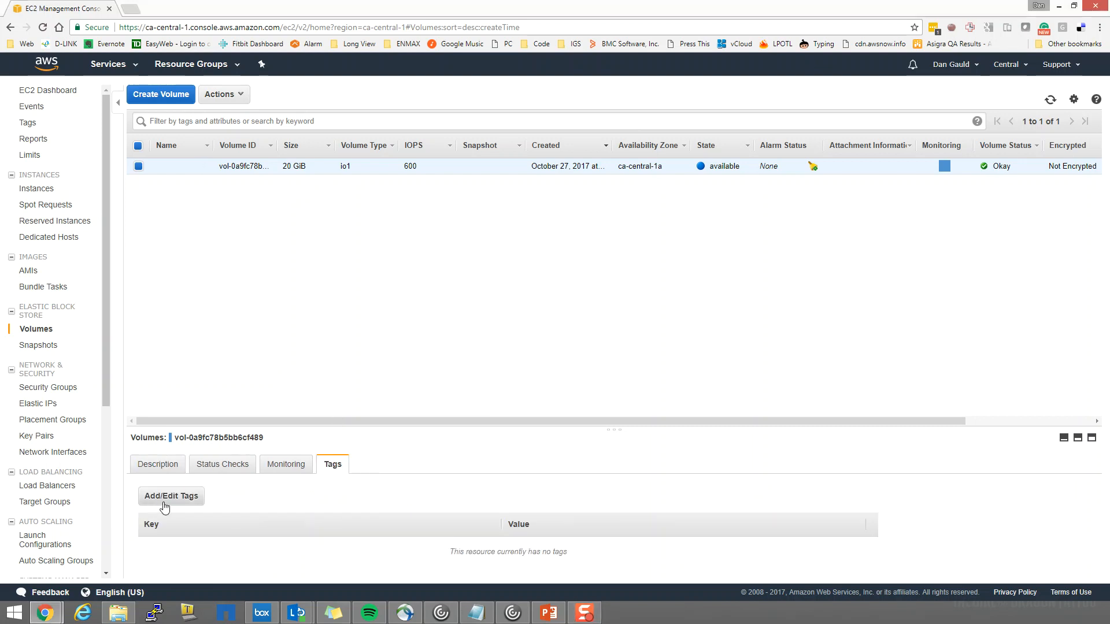
pyautogui.click(191, 496)
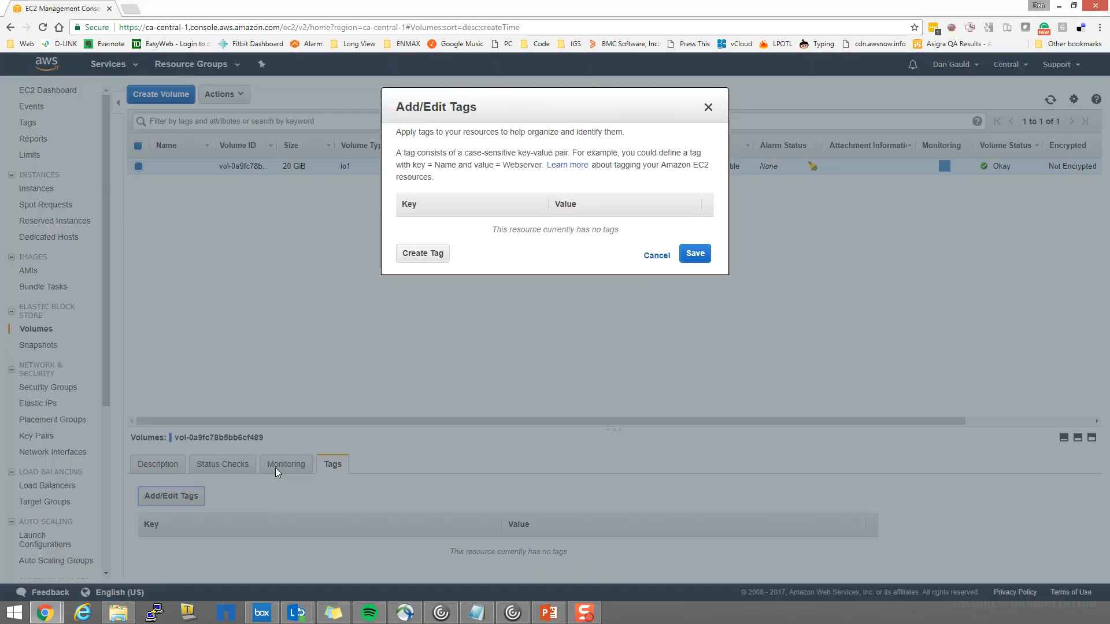
pyautogui.click(431, 255)
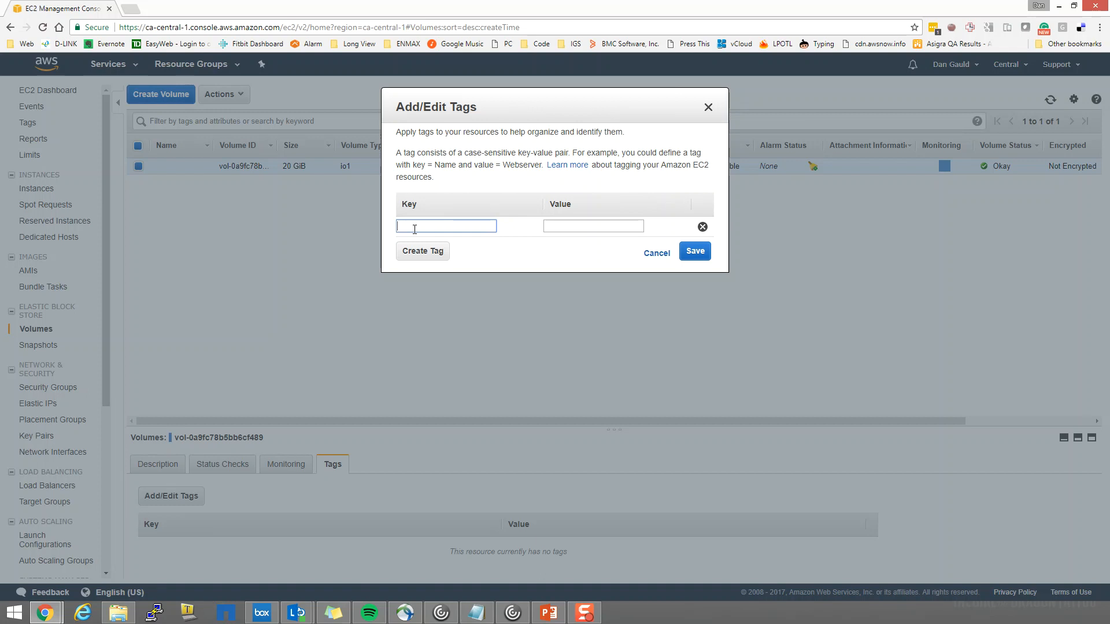
pyautogui.write('Na')
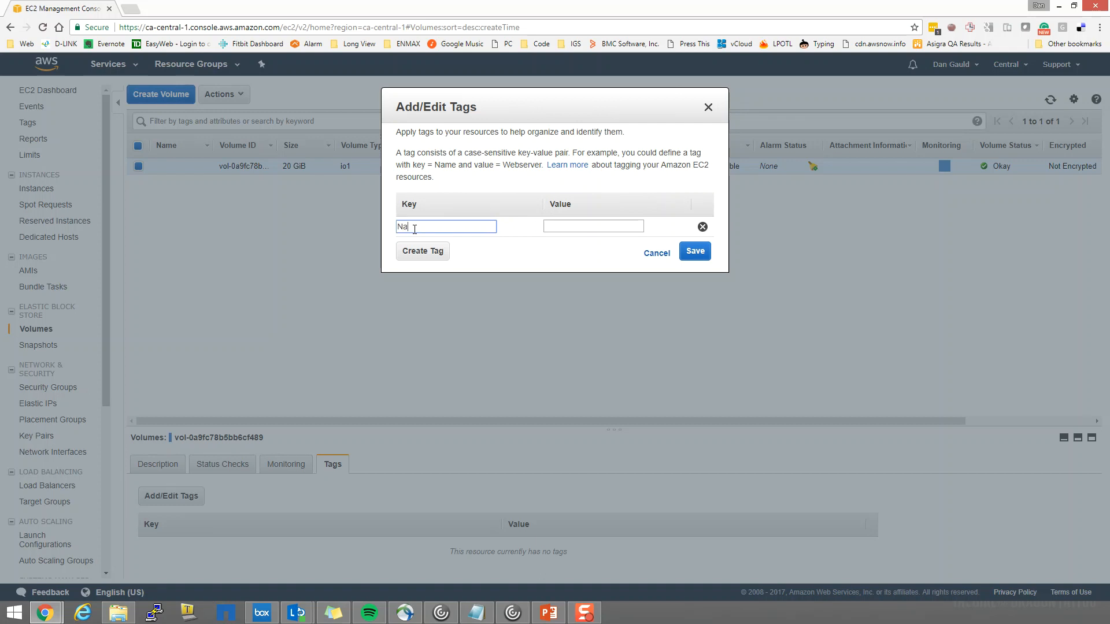
pyautogui.press('BackSpace')
pyautogui.press('BackSpace')
pyautogui.press('BackSpace')
pyautogui.write('Name')
# Give the Name tag the value iops3 and save the volume's tags
pyautogui.click(569, 222)
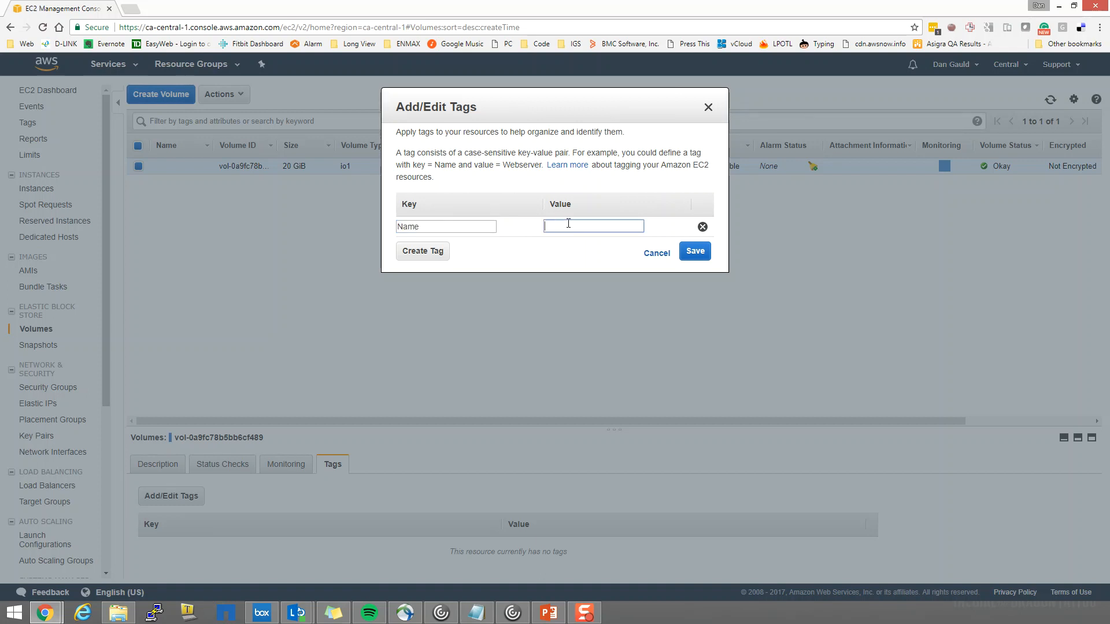
pyautogui.write('Iops3')
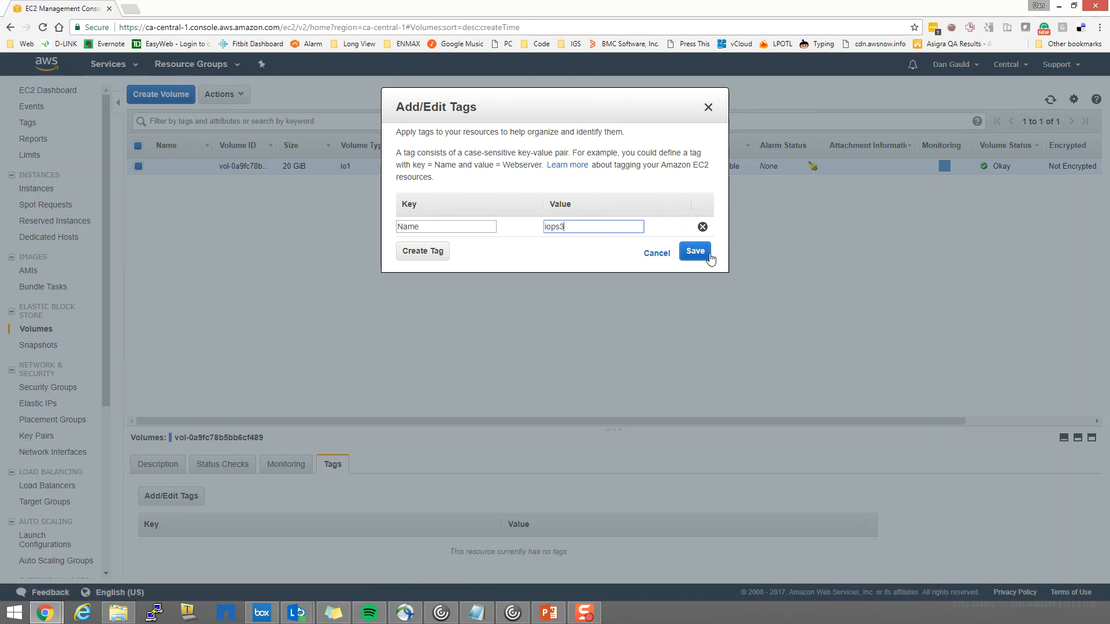
pyautogui.click(709, 257)
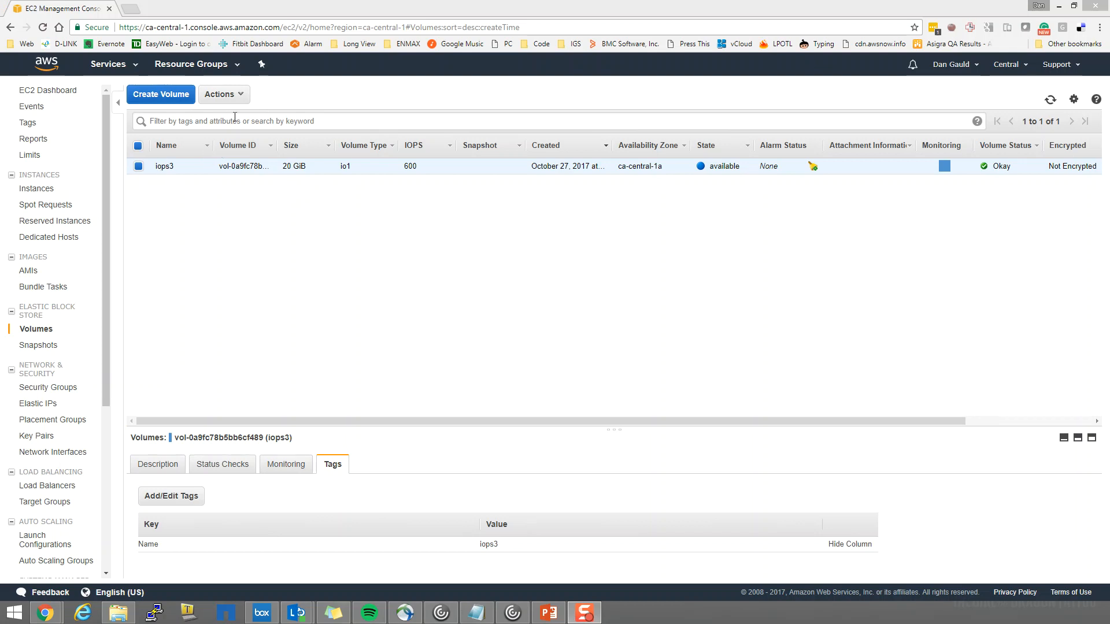
# Create a snapshot of the iops3 volume with the name 102717 and the description blah
pyautogui.click(236, 95)
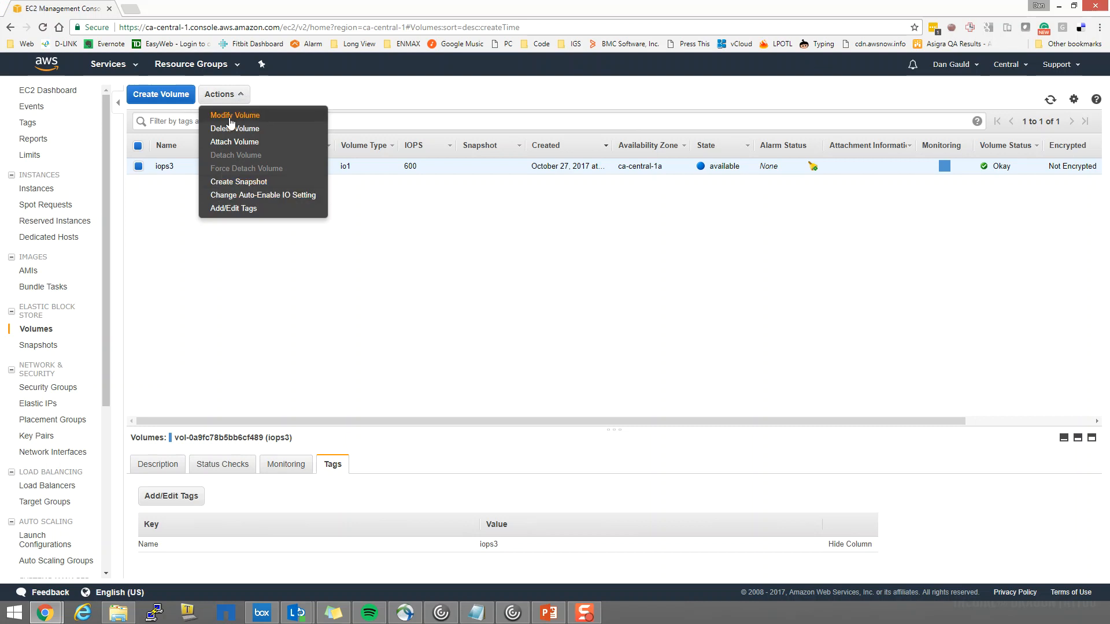
pyautogui.click(231, 182)
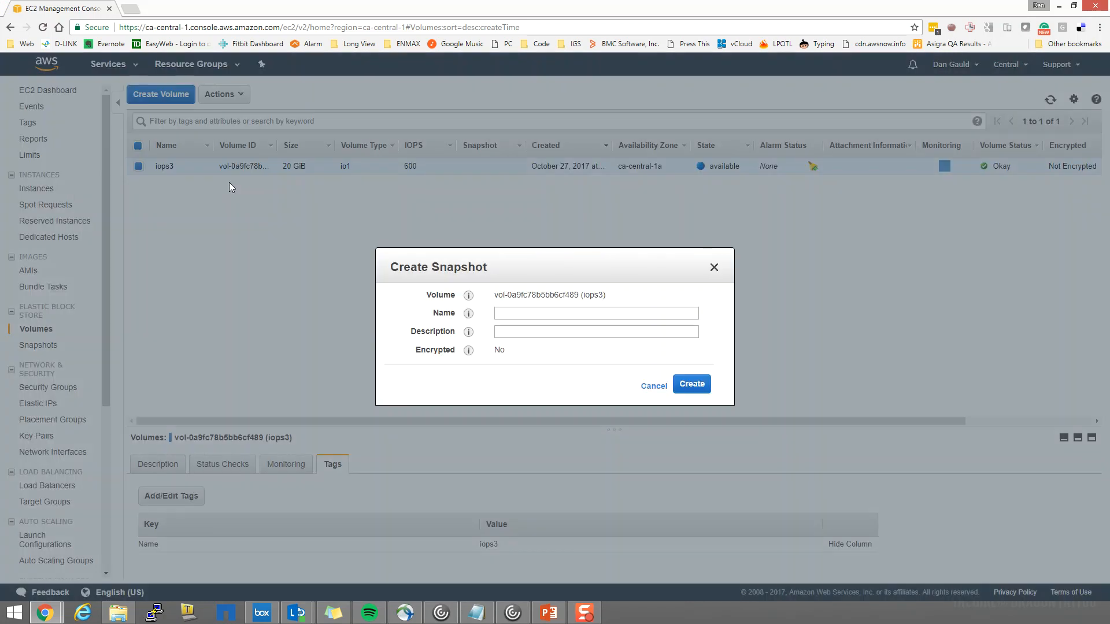
pyautogui.click(510, 317)
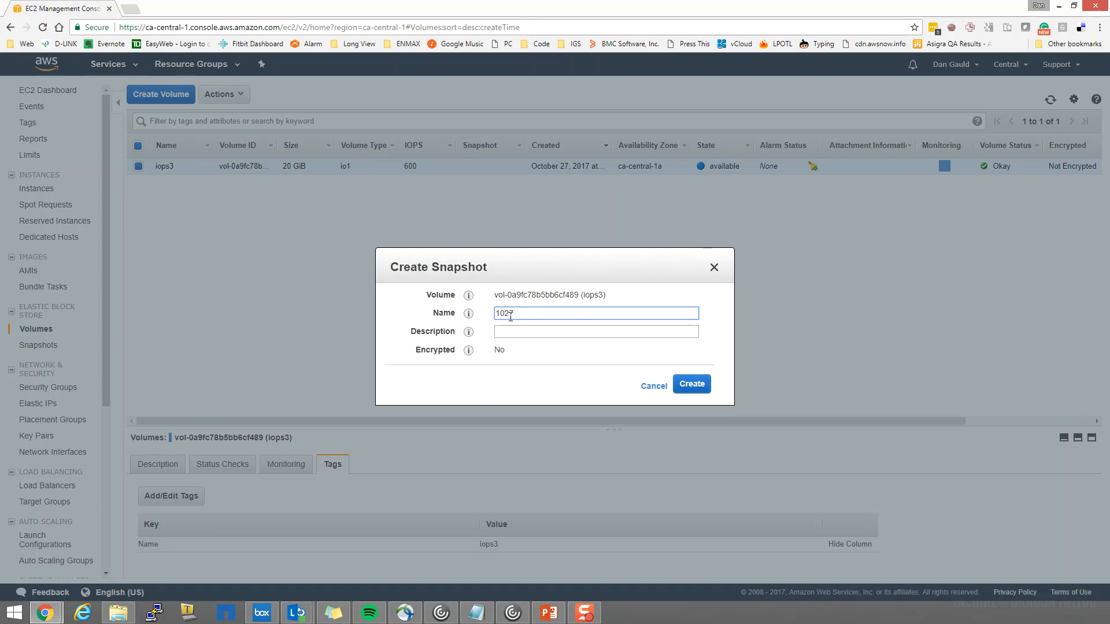
pyautogui.write('102717')
pyautogui.click(511, 331)
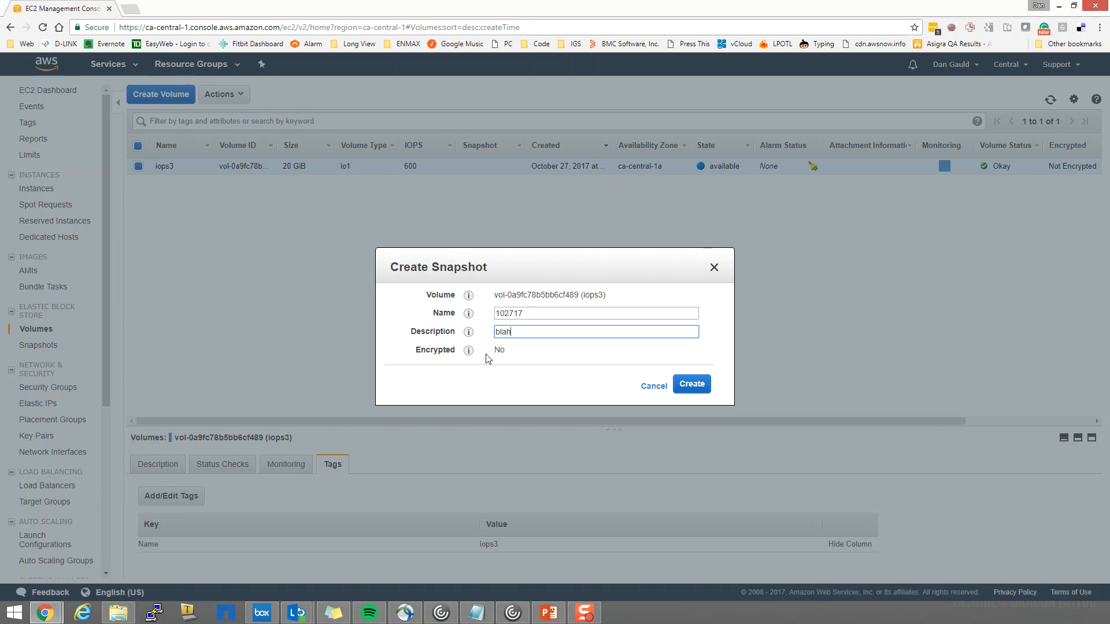
pyautogui.click(500, 350)
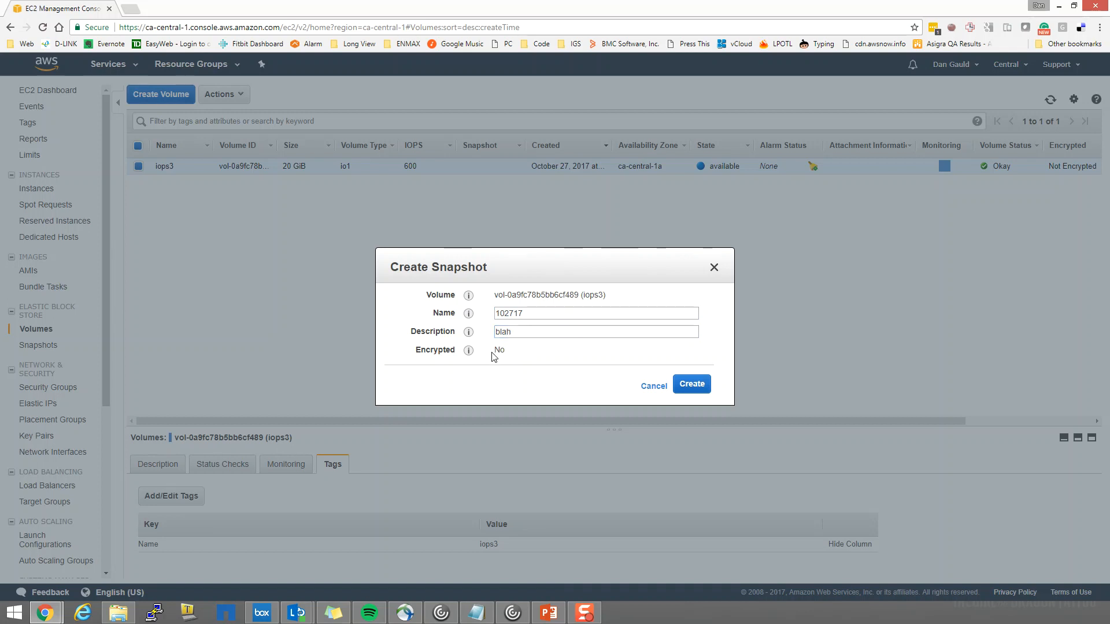
pyautogui.moveTo(470, 352)
pyautogui.click(690, 388)
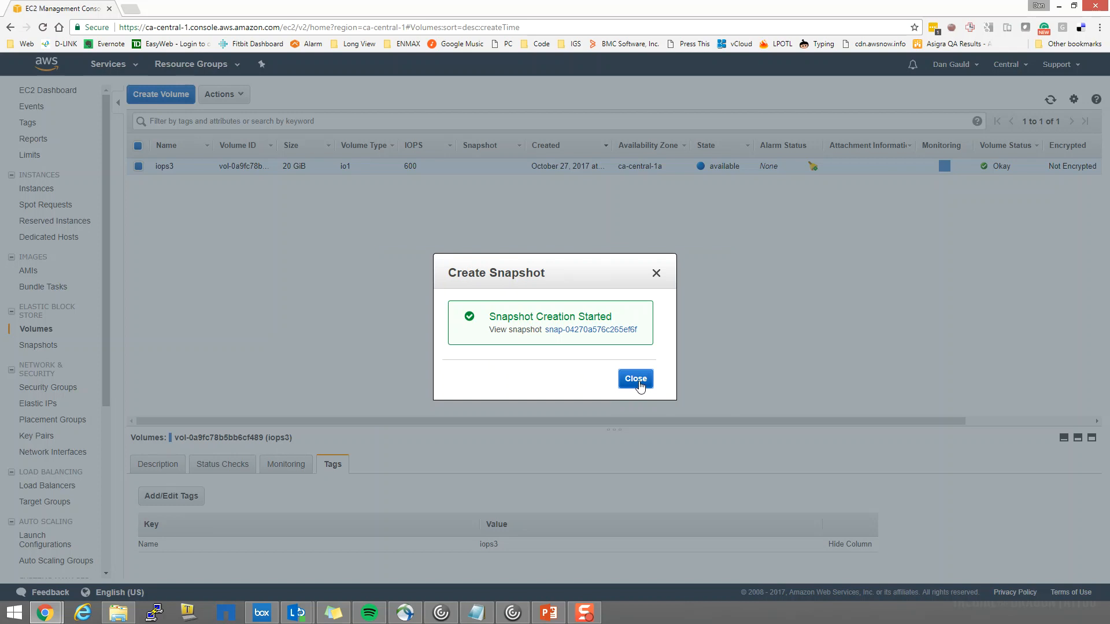
pyautogui.click(636, 380)
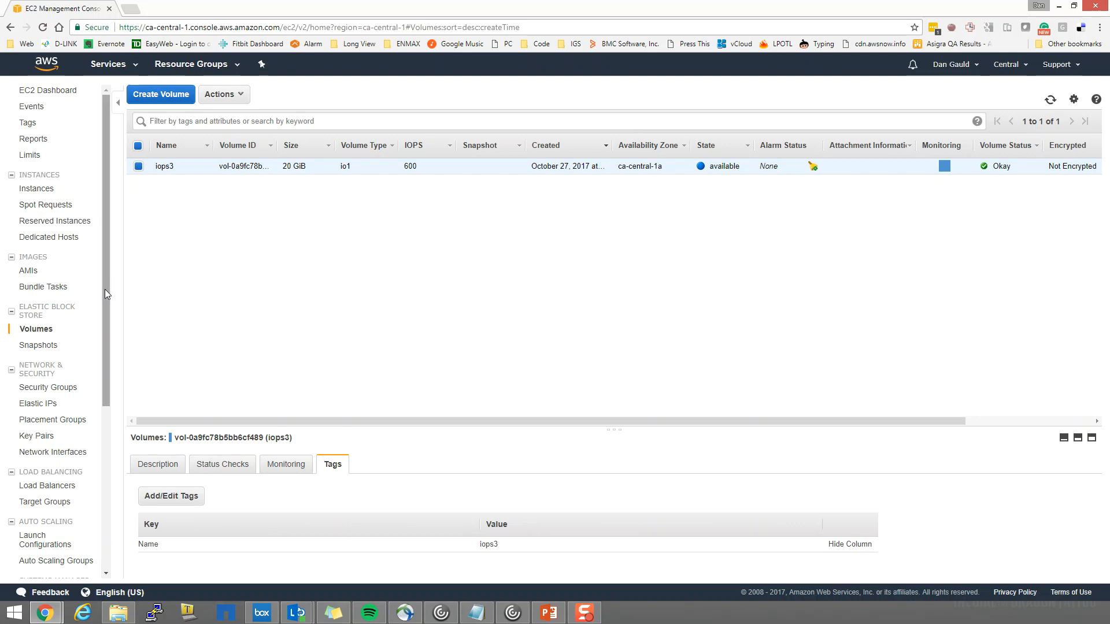
# View the EC2 dashboard and examine the images folder of the shipwreckse7en bucket in S3
pyautogui.click(50, 93)
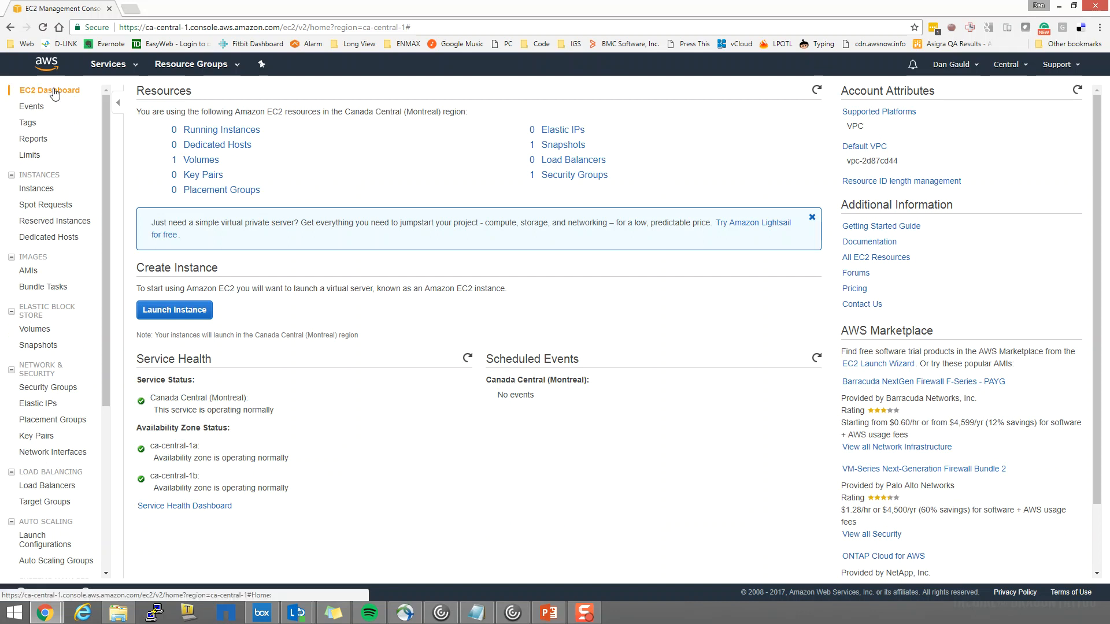
pyautogui.click(106, 65)
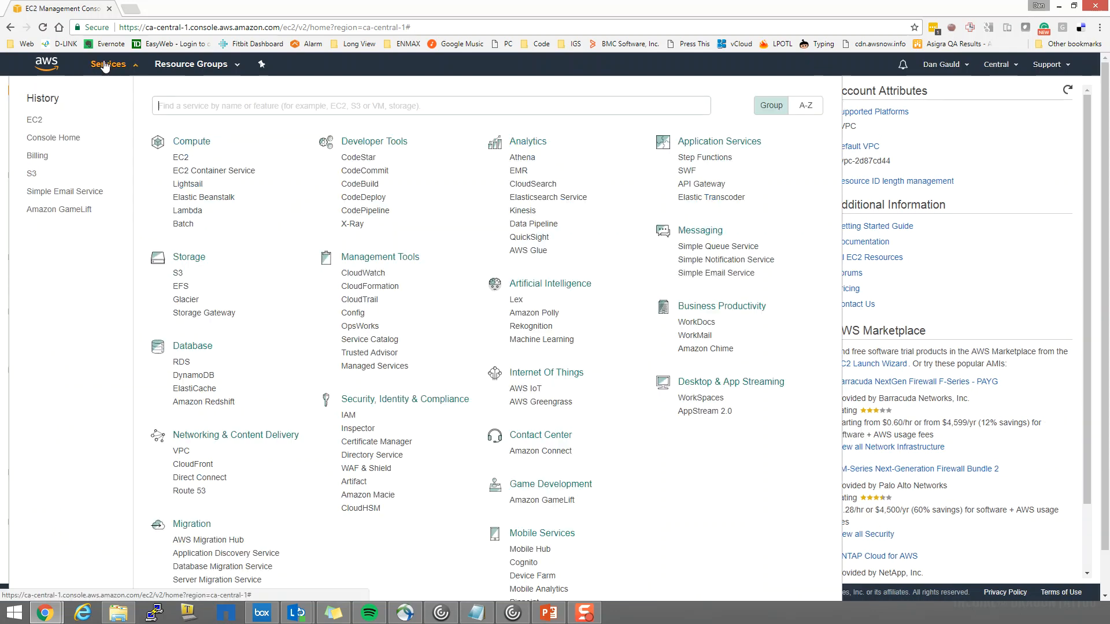
pyautogui.click(178, 273)
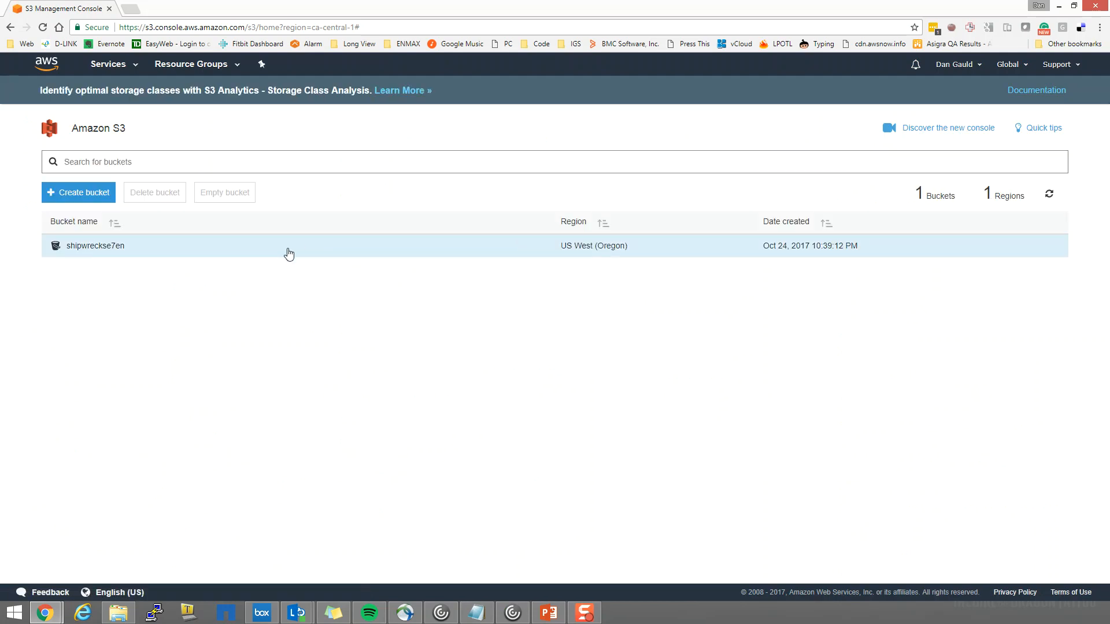
pyautogui.click(161, 249)
pyautogui.click(110, 247)
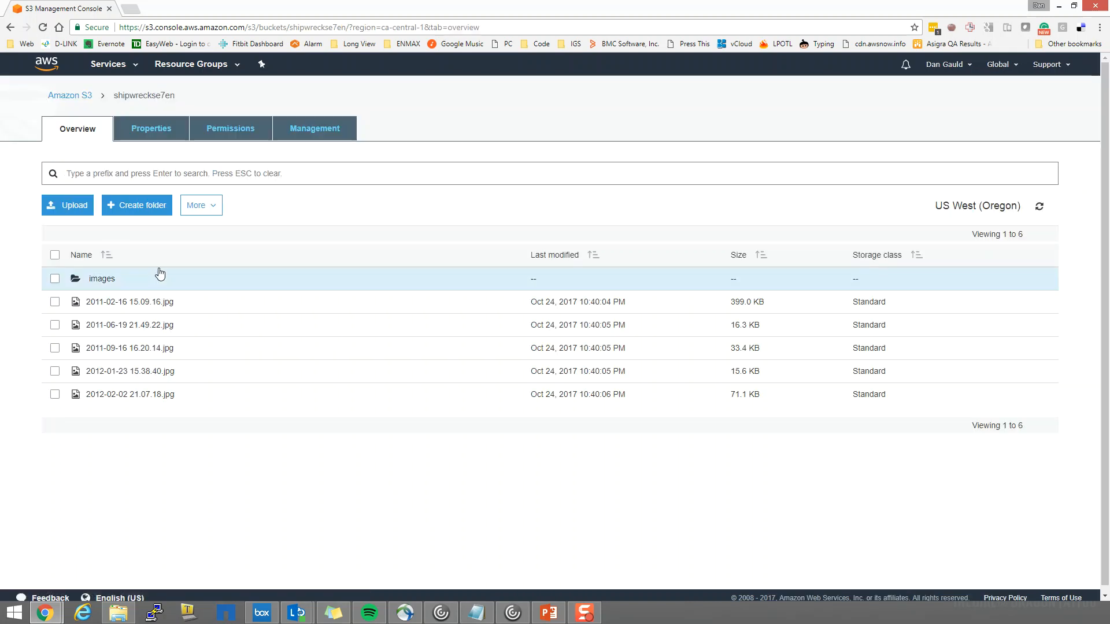
pyautogui.click(102, 279)
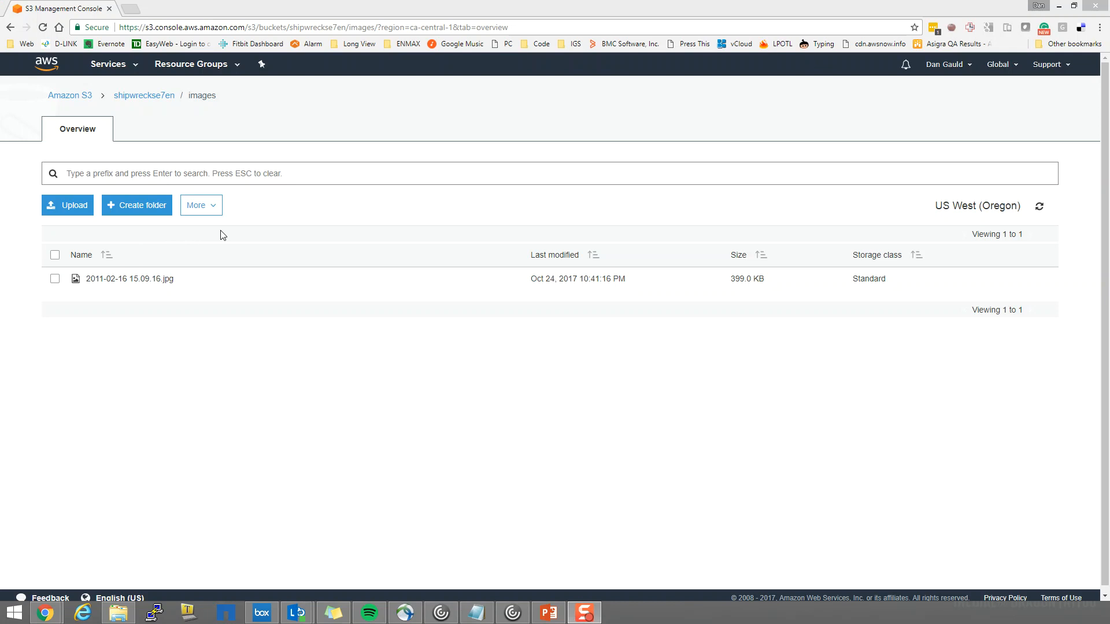
# Start launching an EC2 instance from Amazon Linux AMI 2017.09.0 as t2.micro with default instance details, up to the storage settings
pyautogui.click(102, 66)
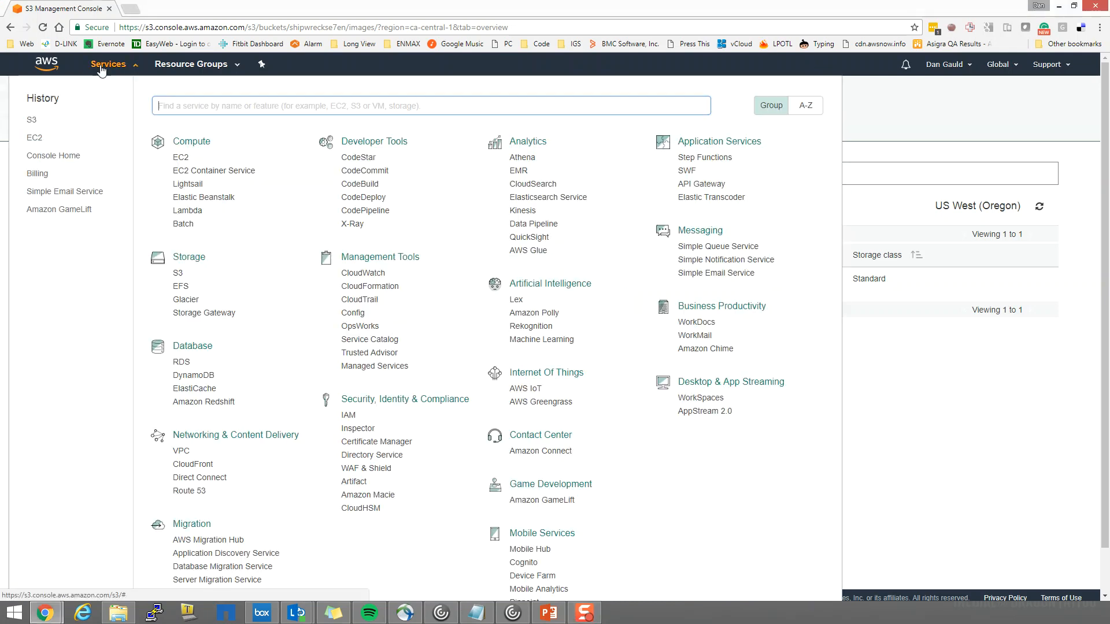
pyautogui.click(178, 158)
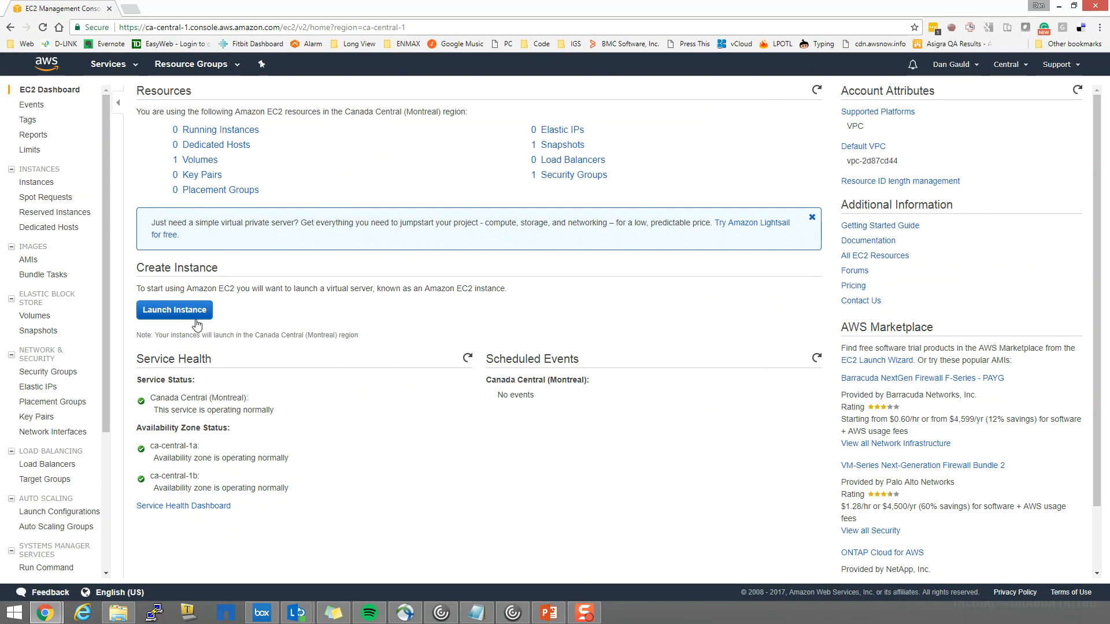
pyautogui.click(167, 312)
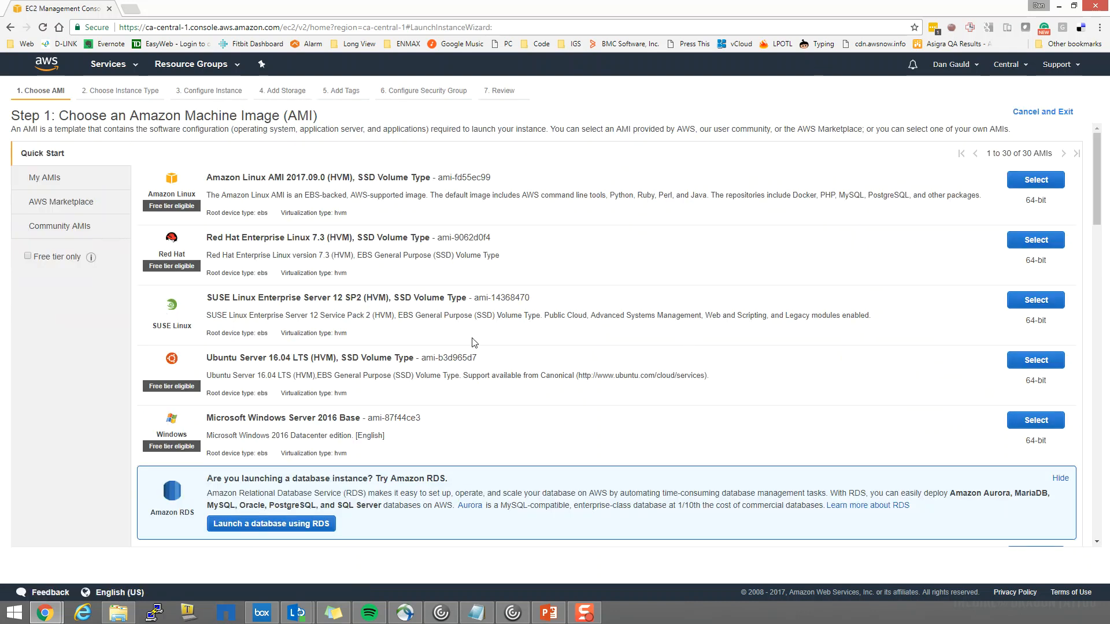
pyautogui.moveTo(1097, 172)
pyautogui.mouseDown()
pyautogui.moveTo(1098, 207)
pyautogui.moveTo(1097, 171)
pyautogui.mouseUp()
pyautogui.click(1025, 184)
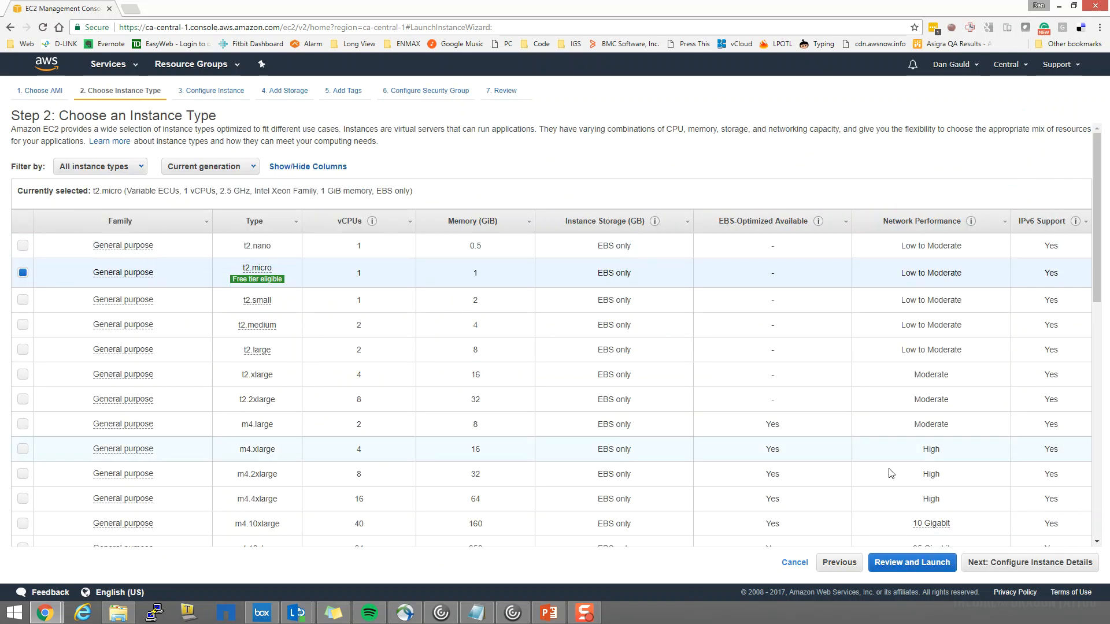
pyautogui.click(980, 566)
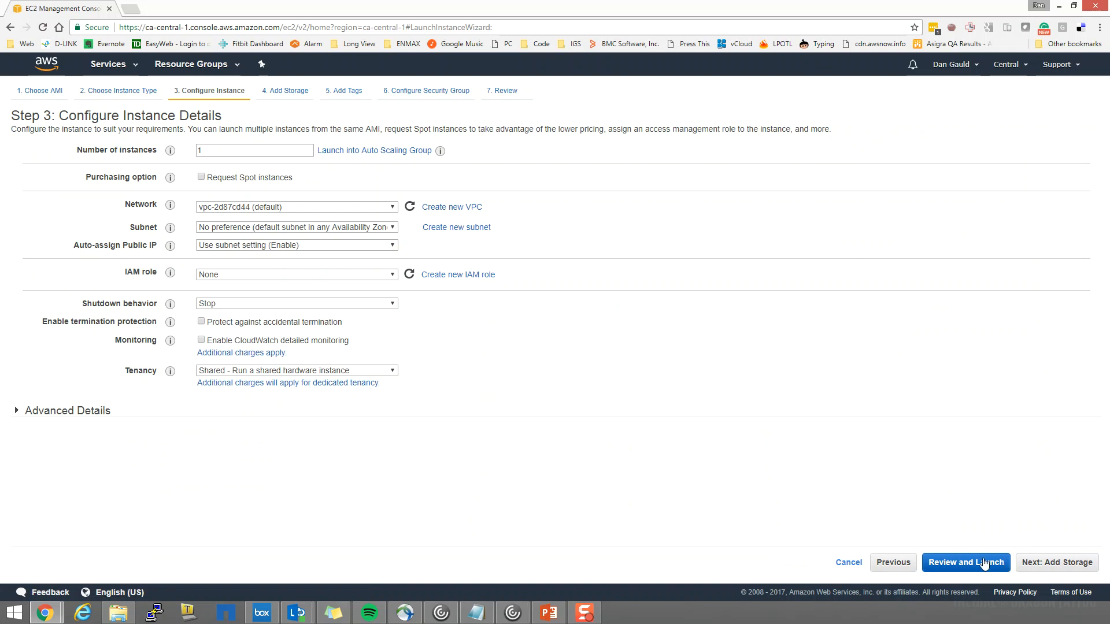
pyautogui.click(1060, 564)
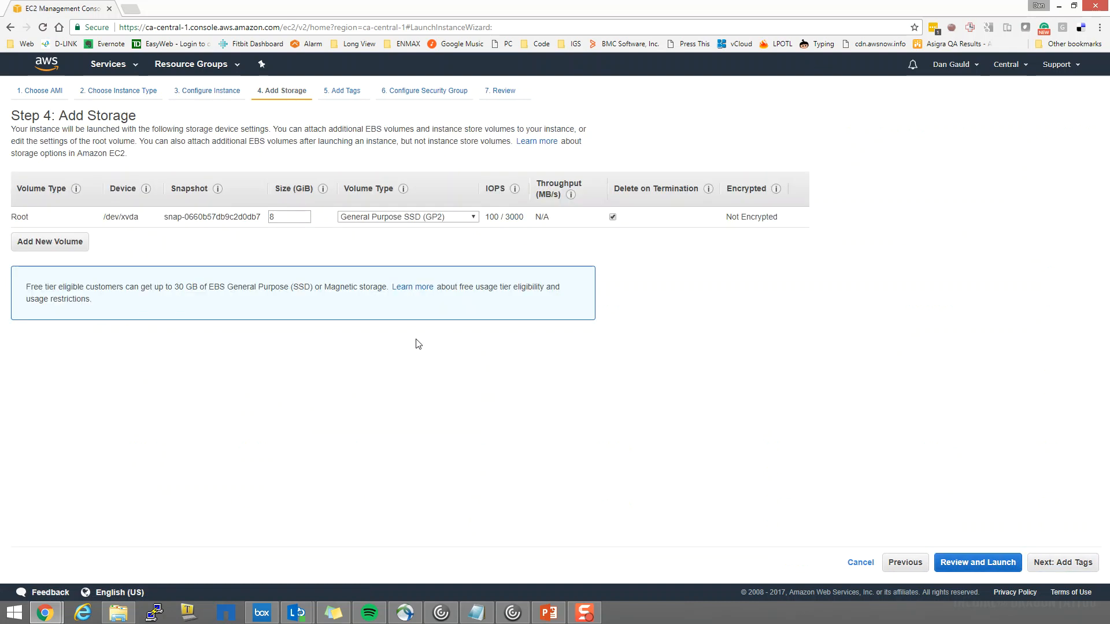
# Add a second EBS volume to the instance's storage and look through its volume types, keeping General Purpose SSD (GP2)
pyautogui.click(29, 243)
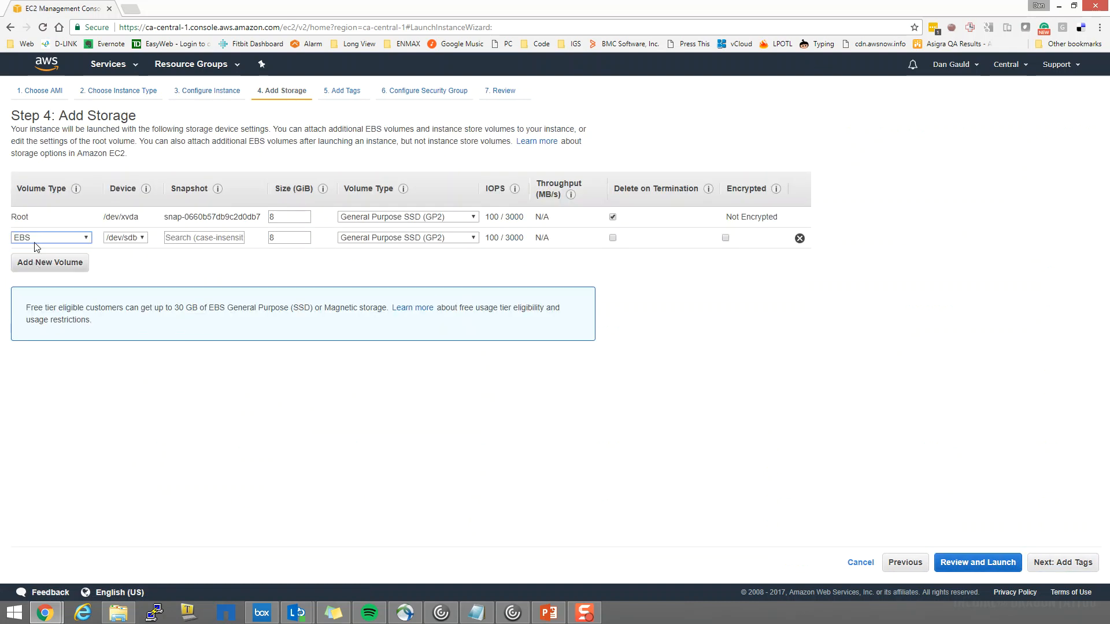
pyautogui.click(85, 238)
pyautogui.click(86, 238)
pyautogui.click(362, 239)
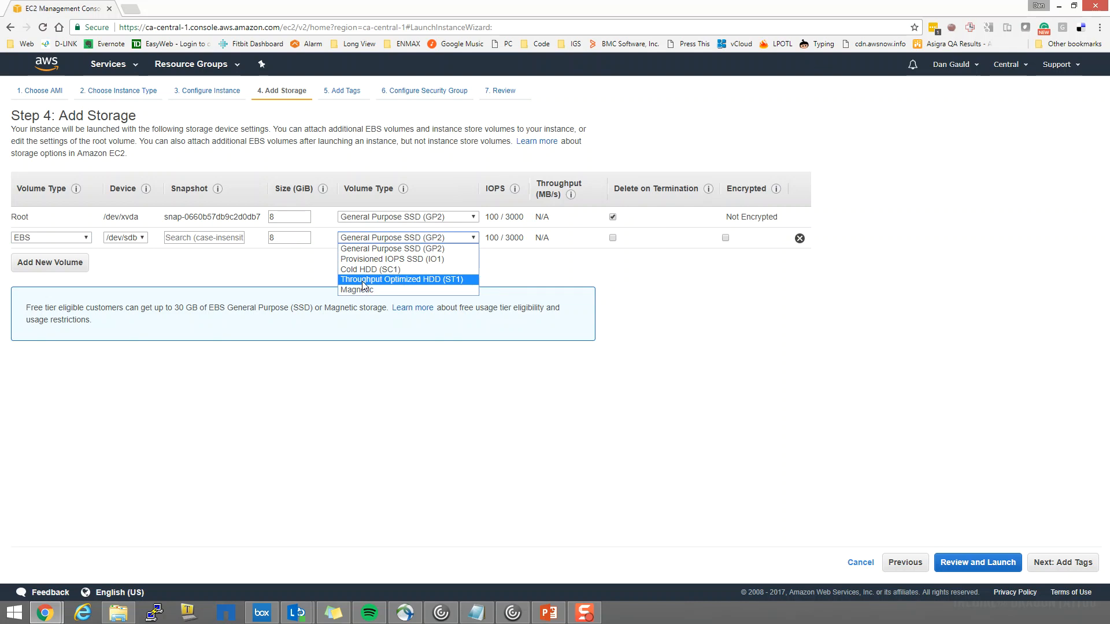
pyautogui.click(529, 270)
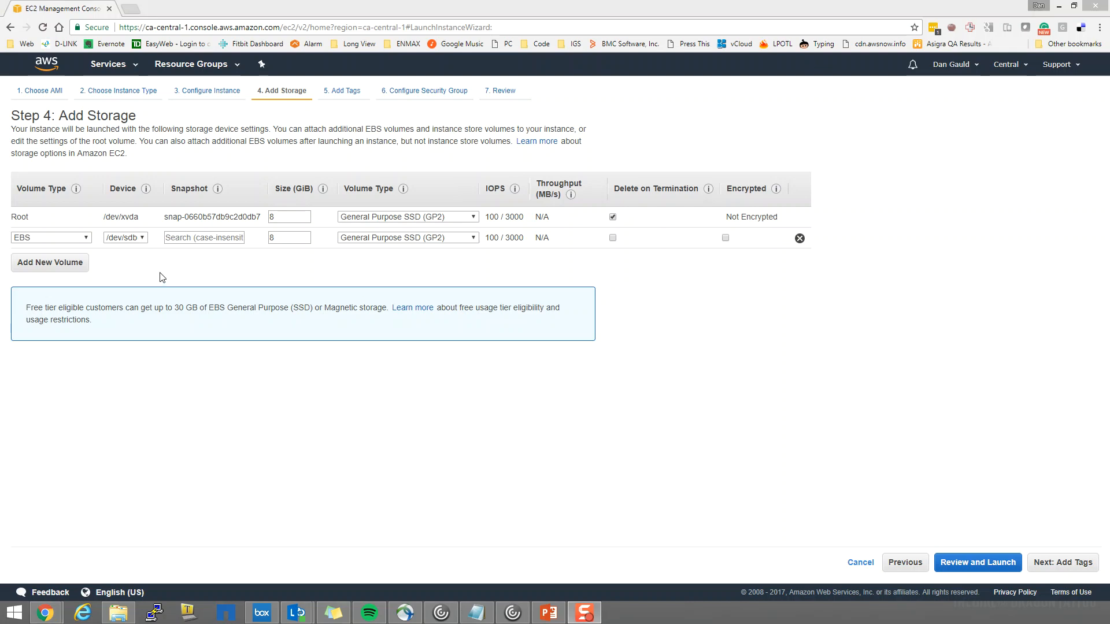
# Search the snapshots for 1027, assign the one described as blah to the added volume, and try to proceed to the launch review
pyautogui.click(195, 239)
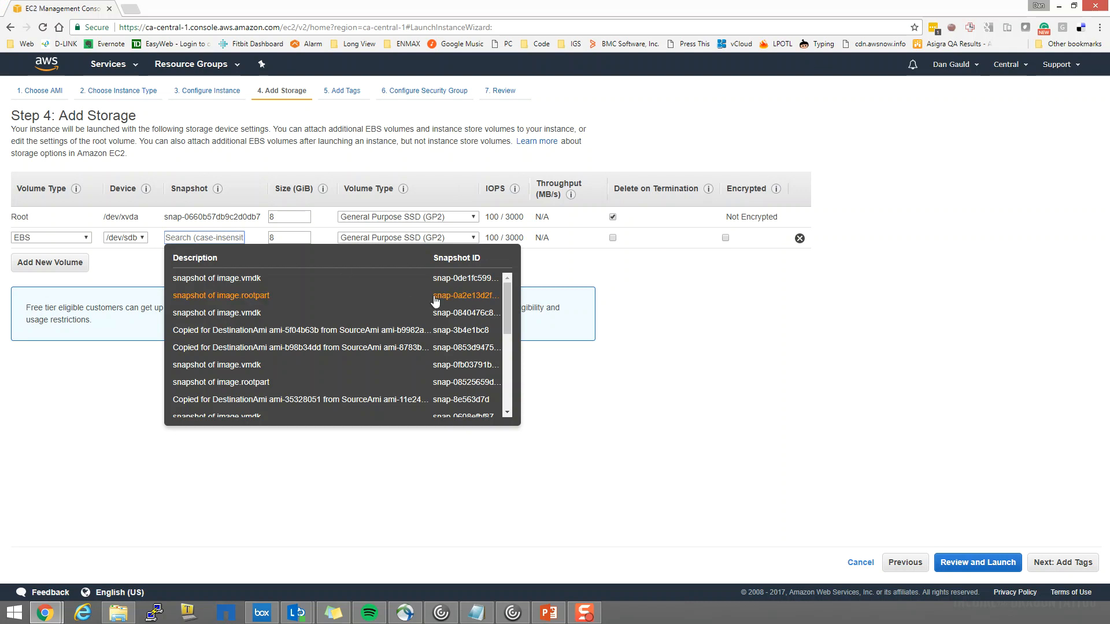
pyautogui.moveTo(506, 286)
pyautogui.mouseDown()
pyautogui.moveTo(509, 399)
pyautogui.moveTo(511, 288)
pyautogui.mouseUp()
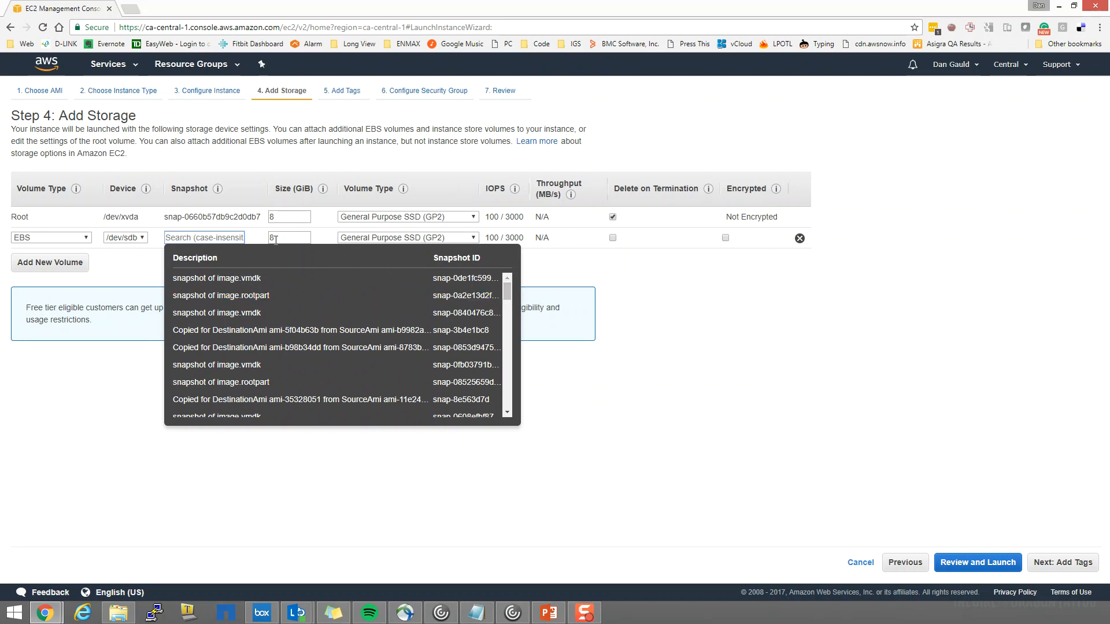
pyautogui.click(183, 236)
pyautogui.write('10')
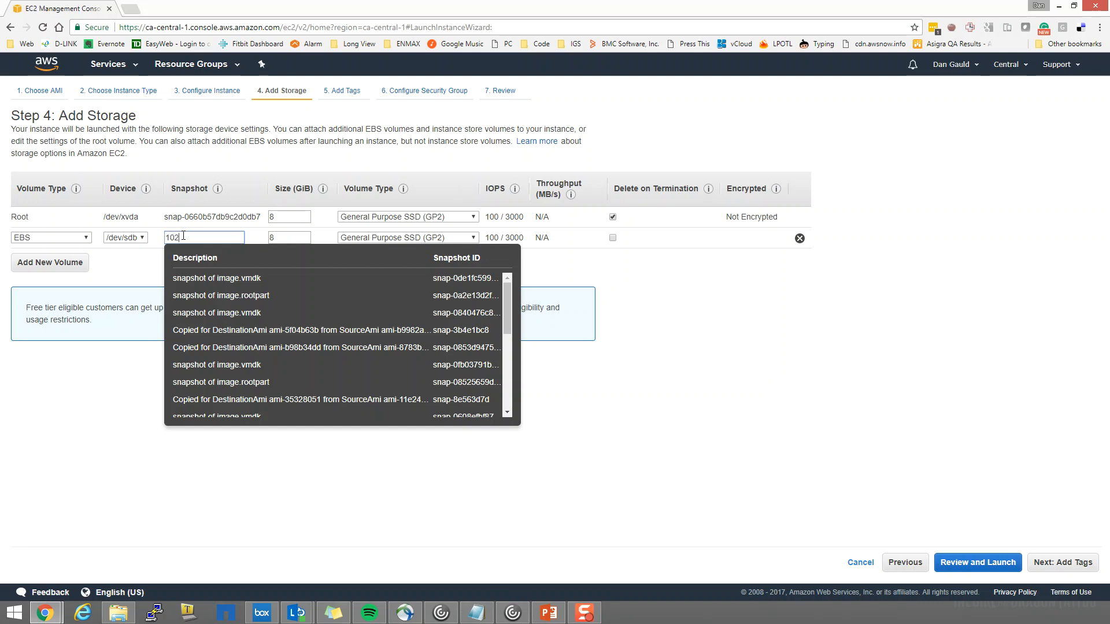
pyautogui.write('27')
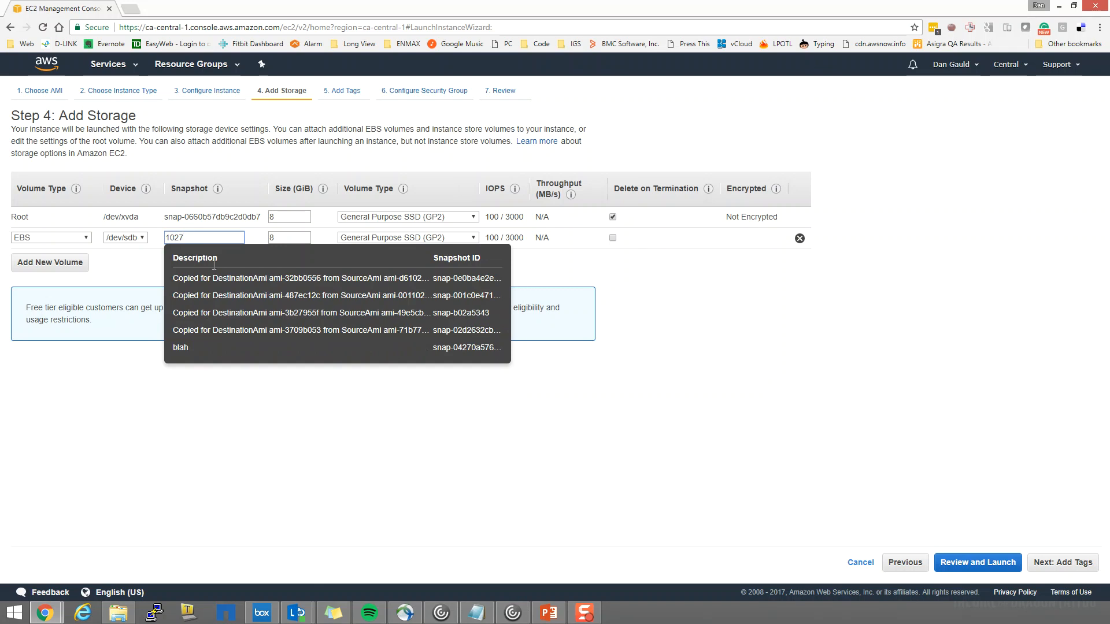
pyautogui.click(182, 350)
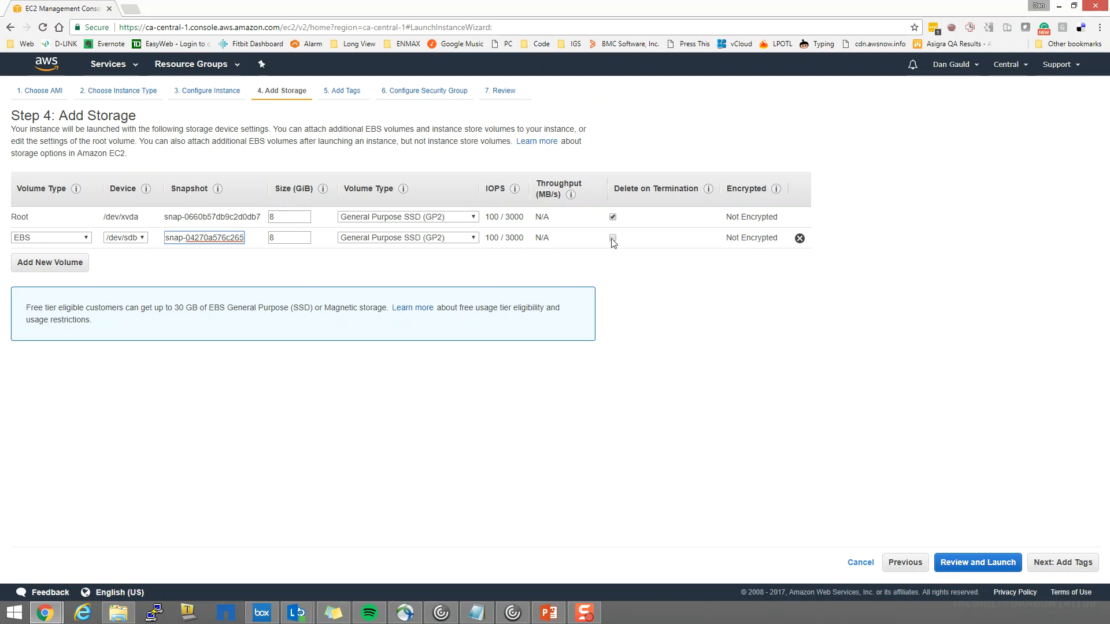
pyautogui.click(978, 563)
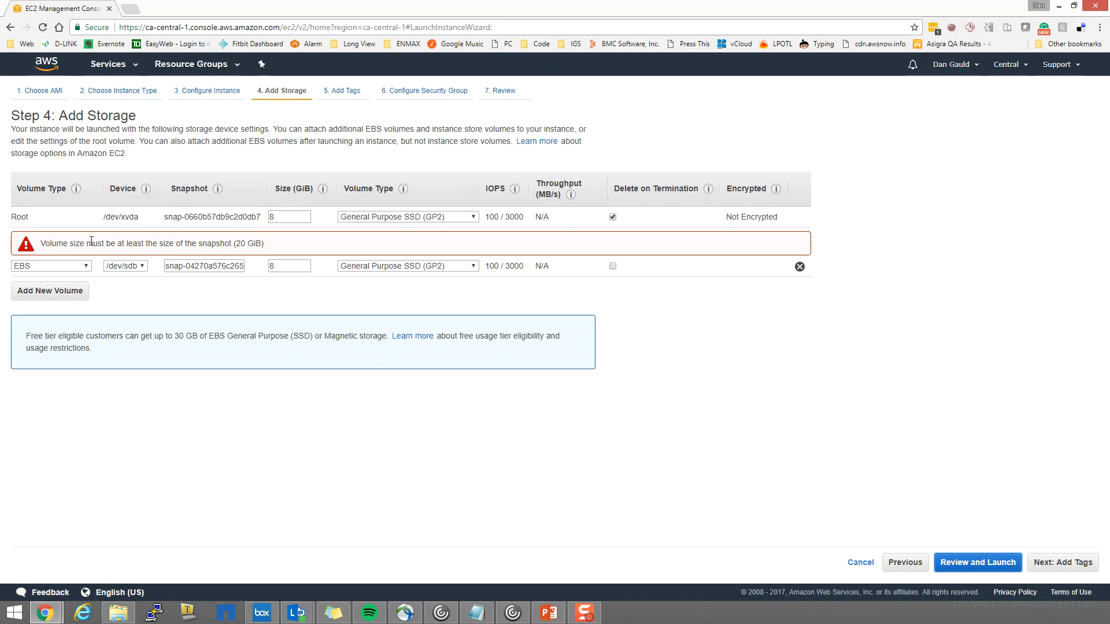
# Set the added volume's size to 30 GiB and launch the instance without a key pair, acknowledging the connection limitation
pyautogui.doubleClick(295, 265)
pyautogui.click(977, 563)
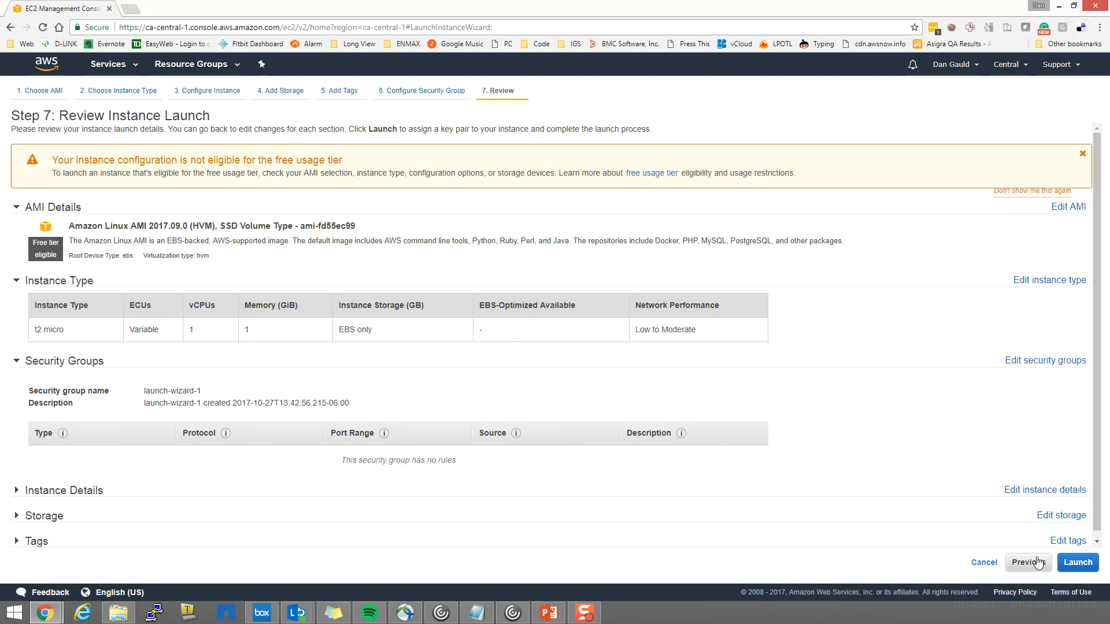
pyautogui.click(1077, 561)
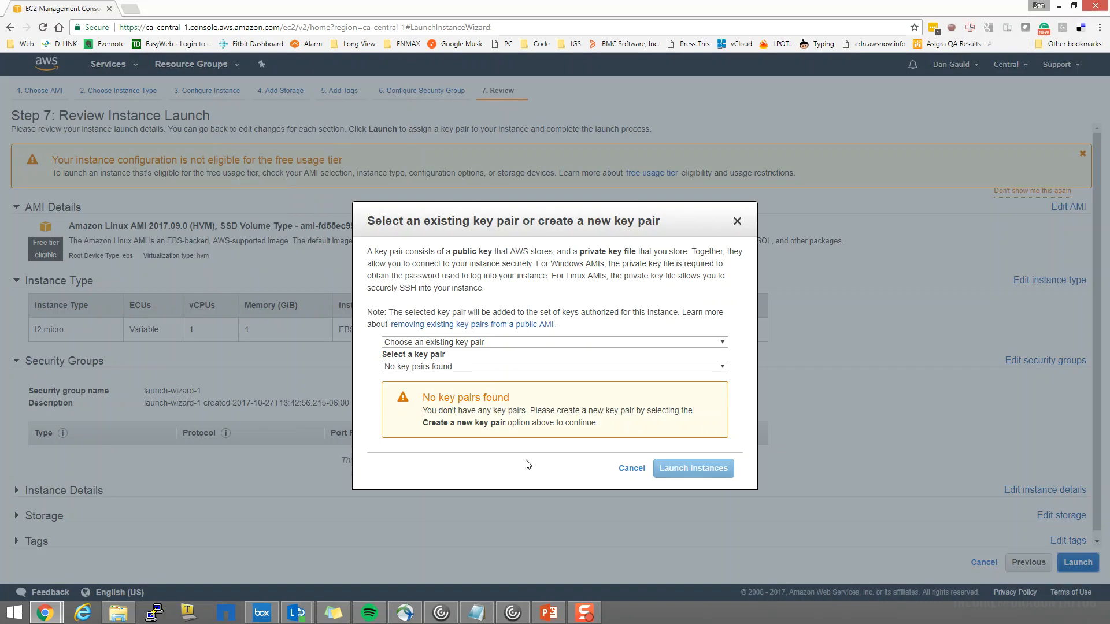
pyautogui.click(716, 344)
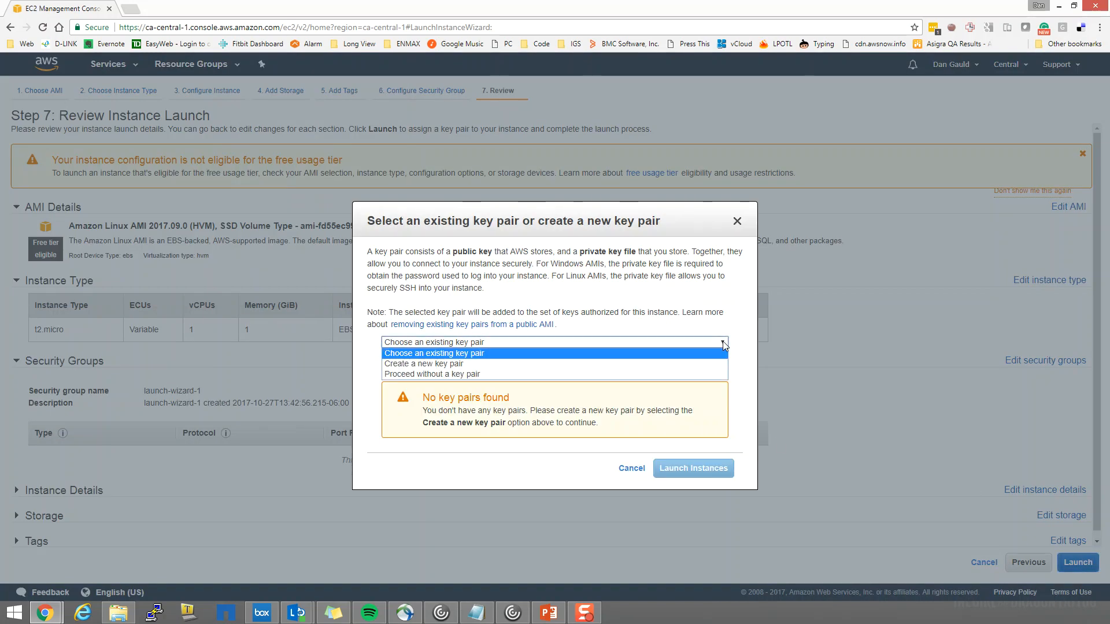
pyautogui.click(515, 374)
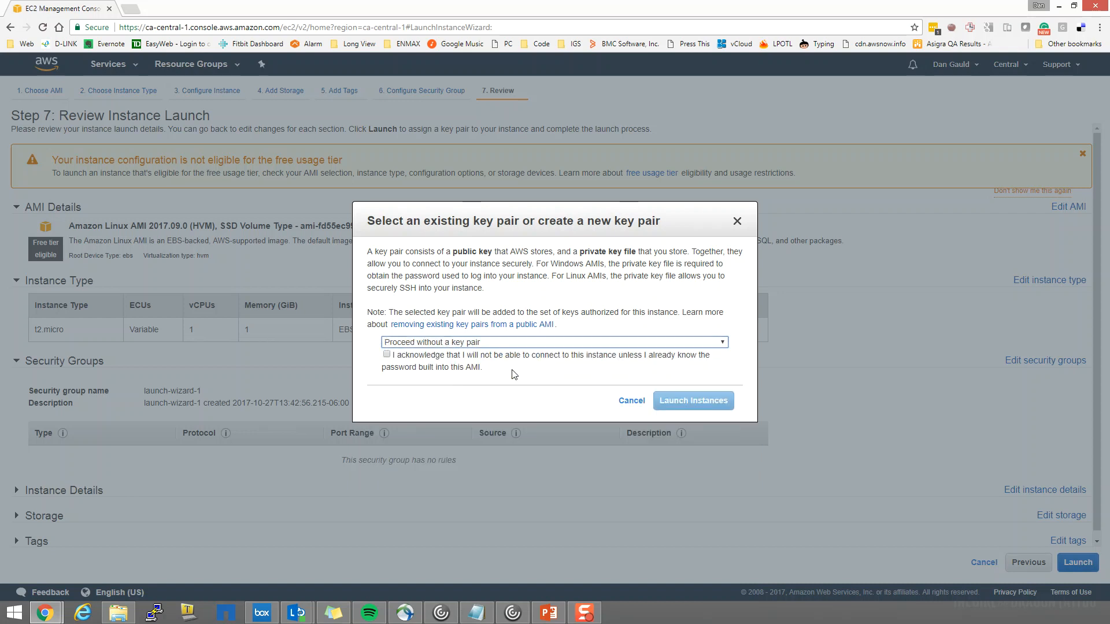
pyautogui.click(387, 355)
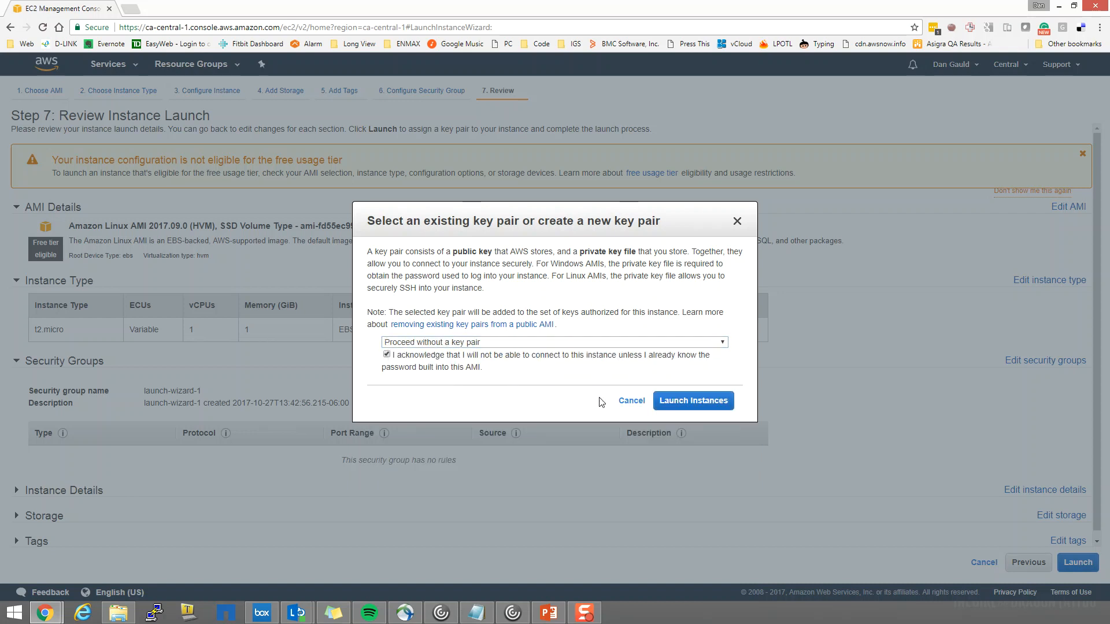
pyautogui.click(696, 408)
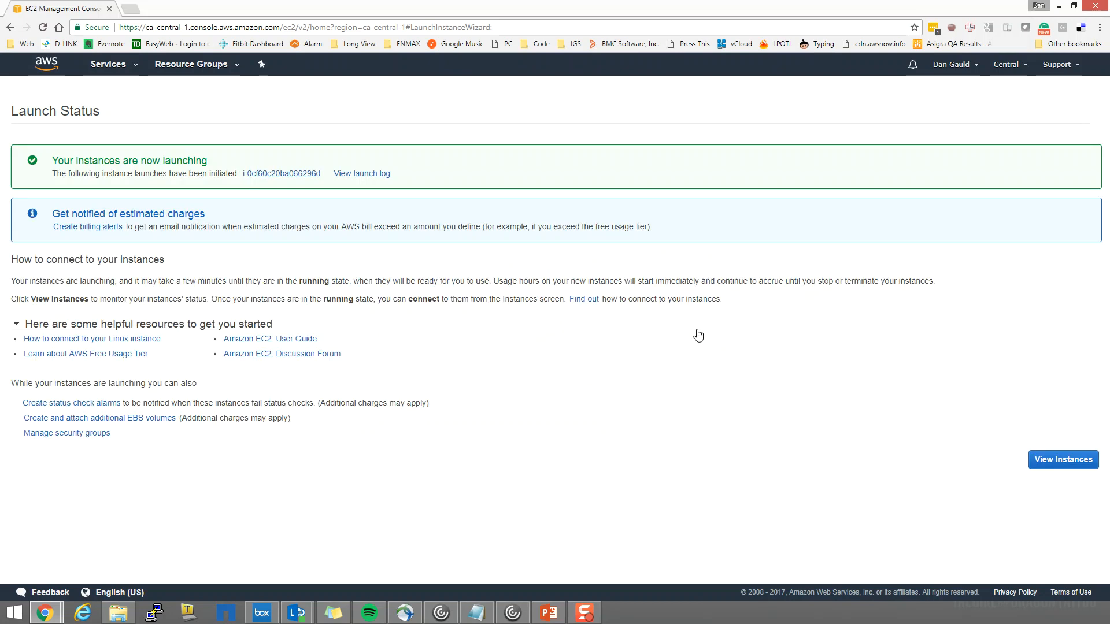
# View the newly launched instance in the instance list and examine the EBS volumes listed for the region
pyautogui.click(1076, 460)
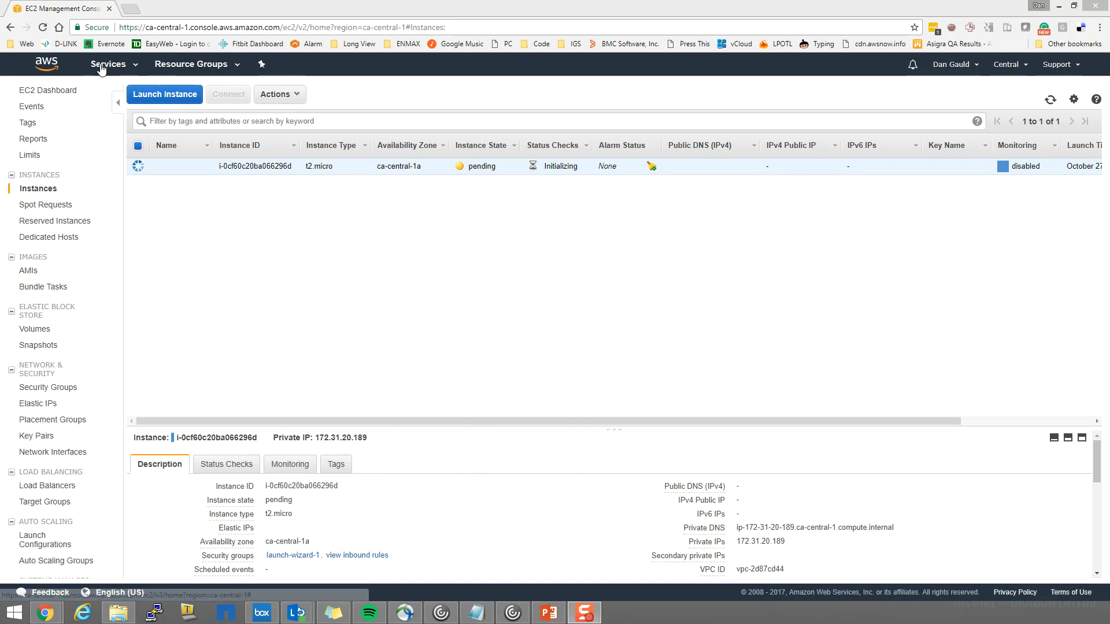
pyautogui.click(36, 92)
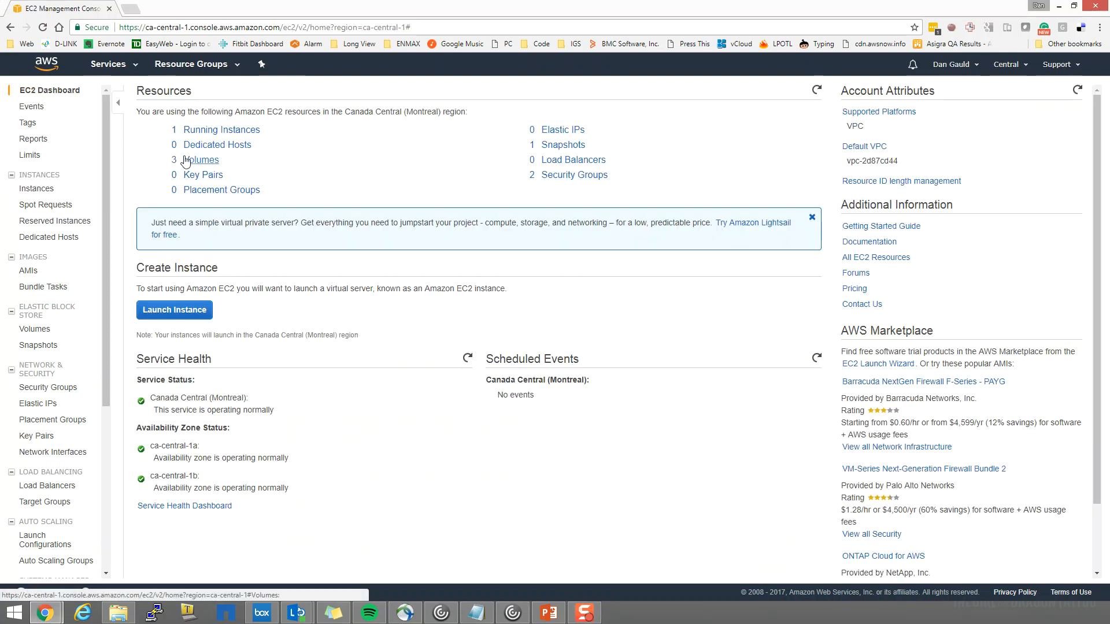
pyautogui.click(200, 162)
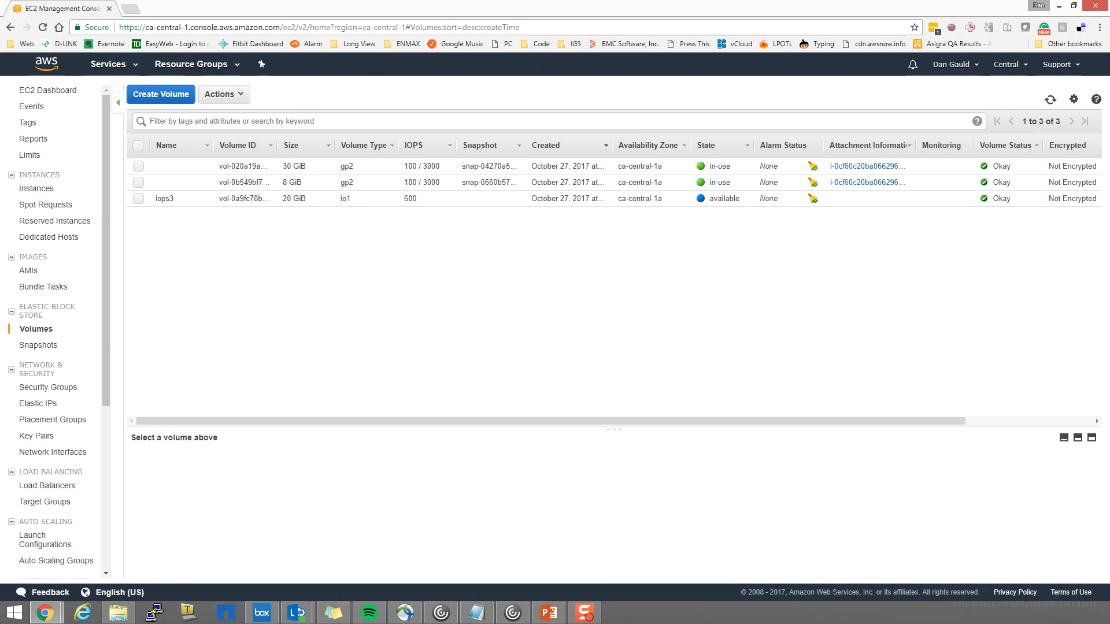
pyautogui.hotkey('alt', 'Tab')
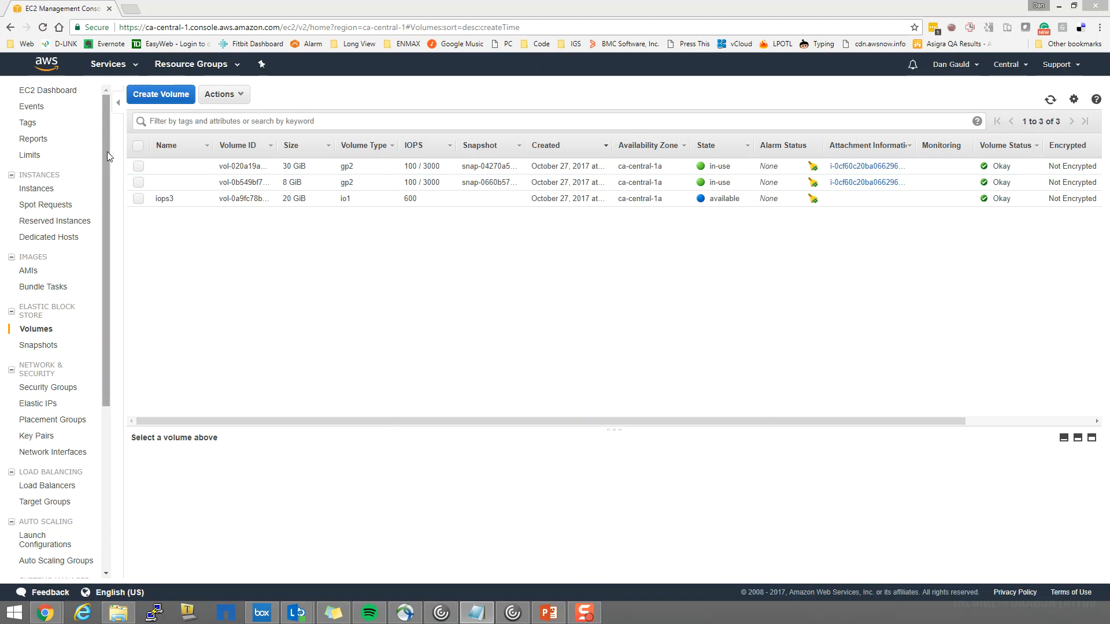
# Terminate the t2.micro instance after reviewing which EBS volumes are not set to delete on termination
pyautogui.click(44, 190)
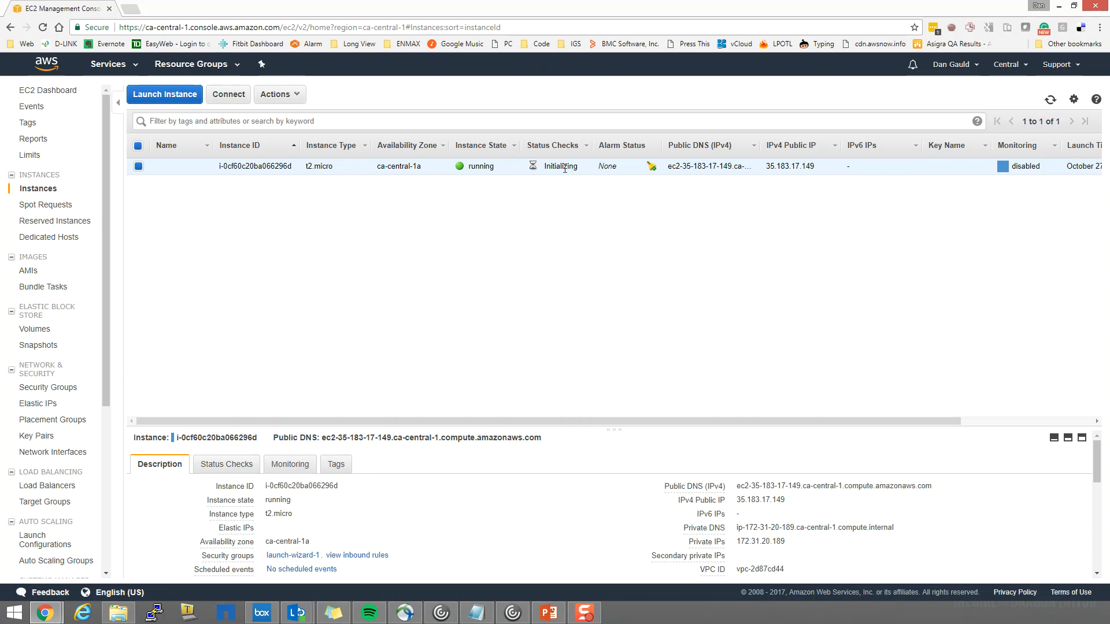
pyautogui.click(298, 98)
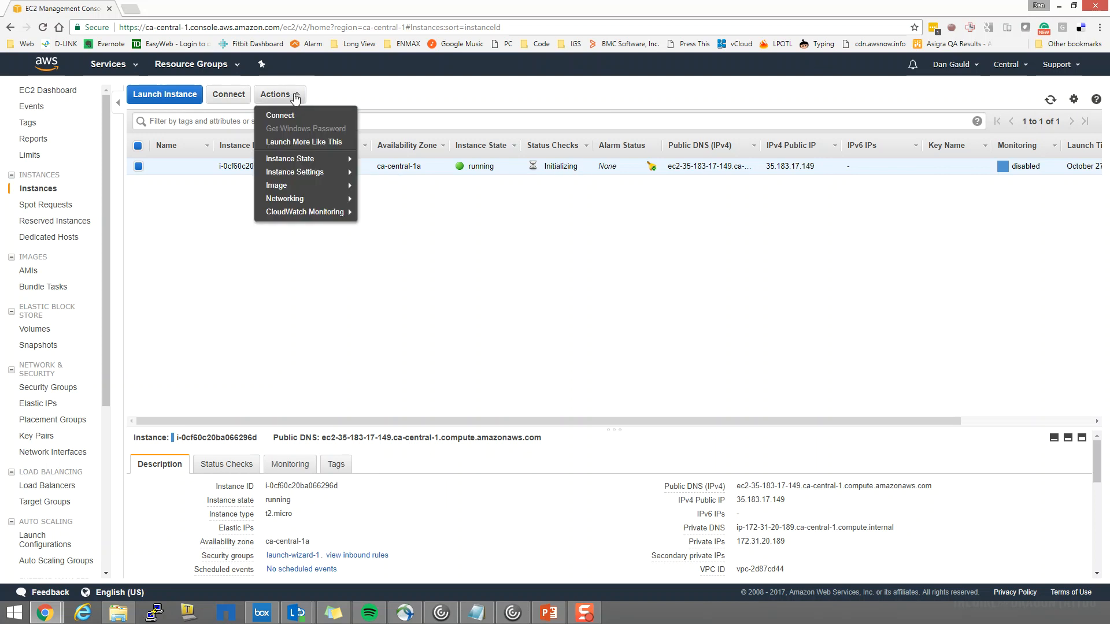
pyautogui.click(194, 219)
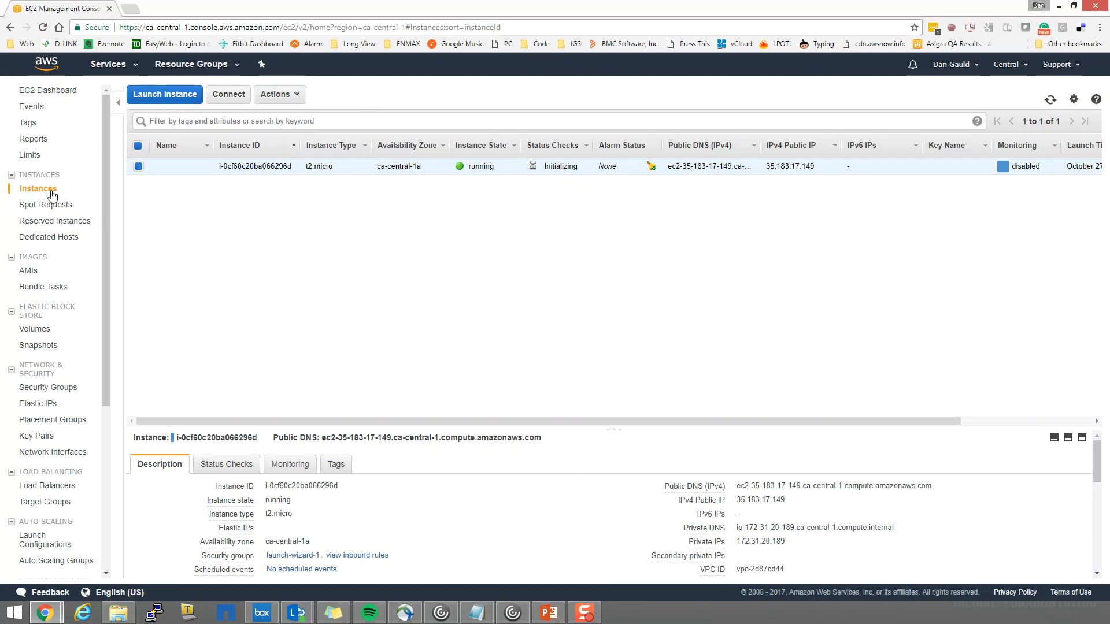
pyautogui.click(296, 99)
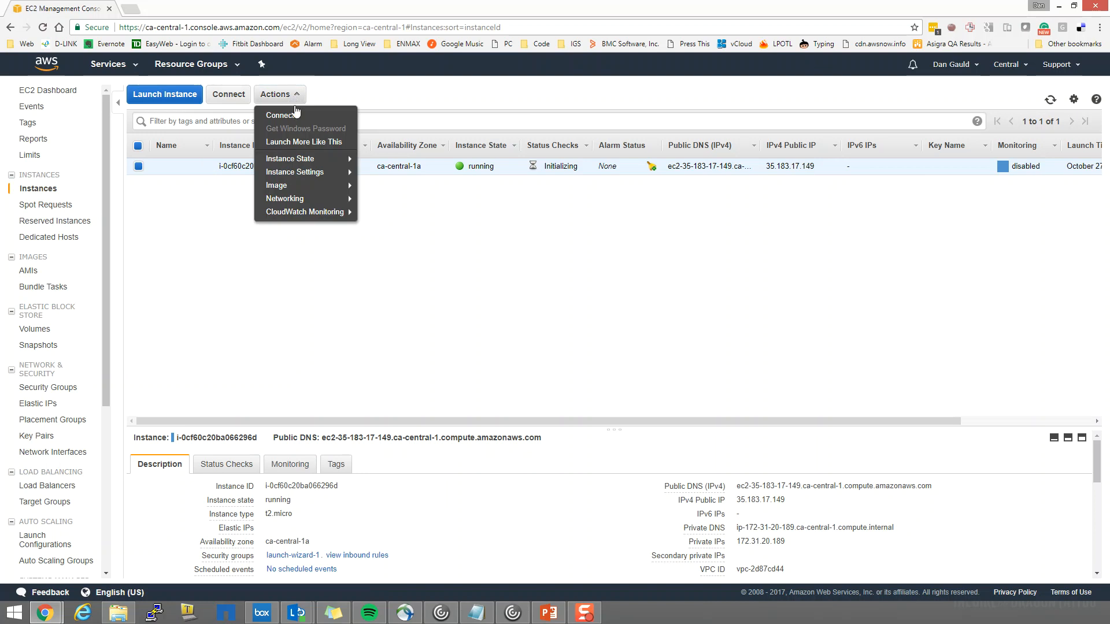
pyautogui.moveTo(298, 162)
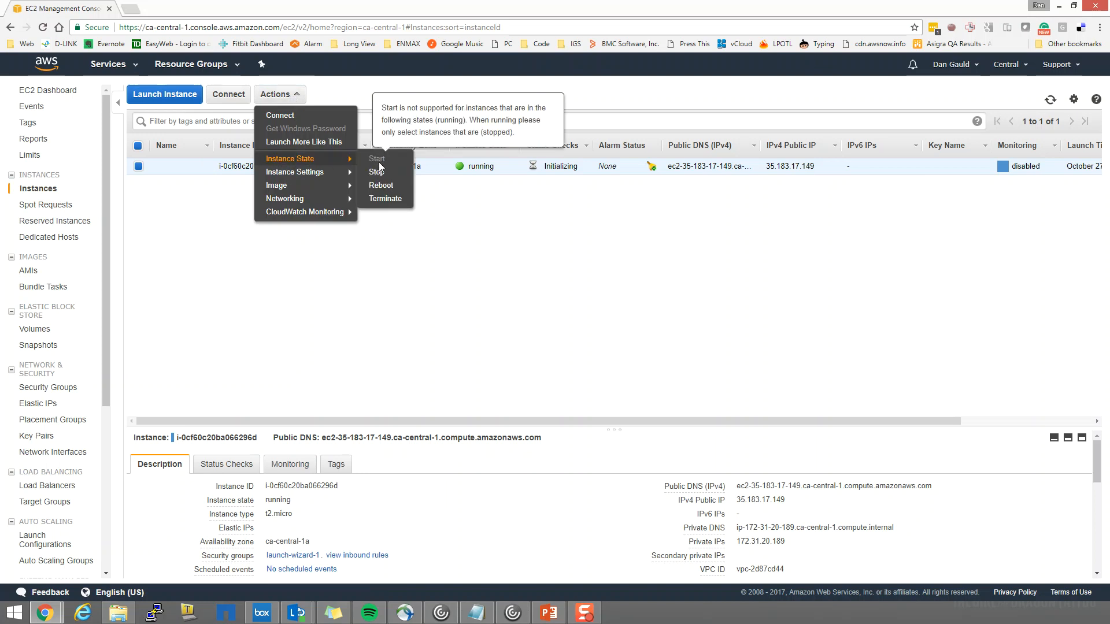
pyautogui.click(385, 199)
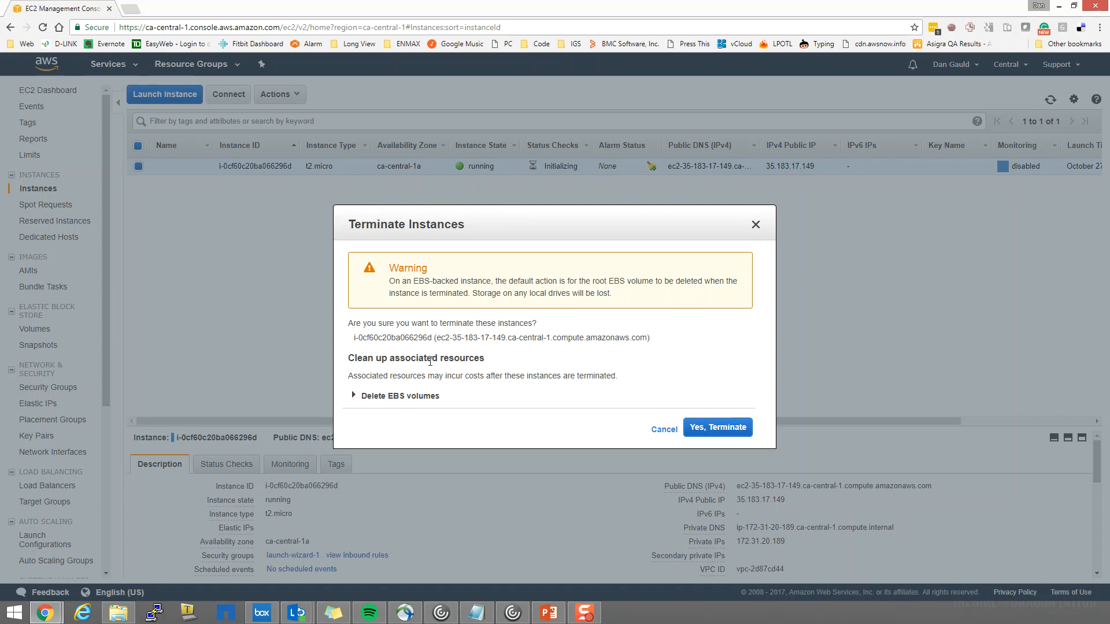
pyautogui.click(355, 397)
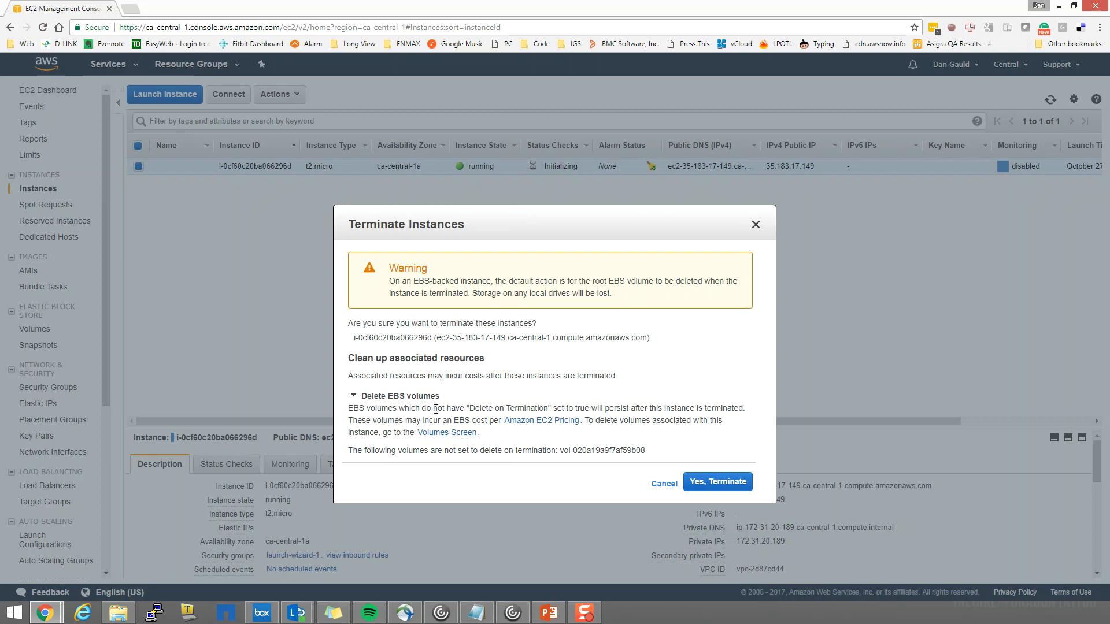
pyautogui.click(704, 485)
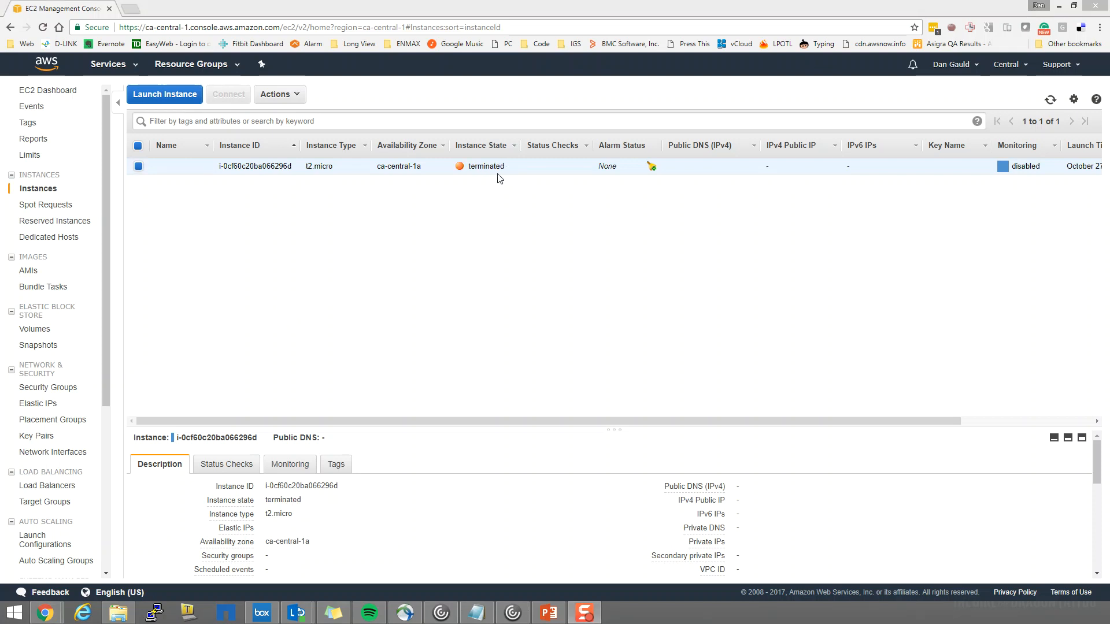
pyautogui.click(295, 96)
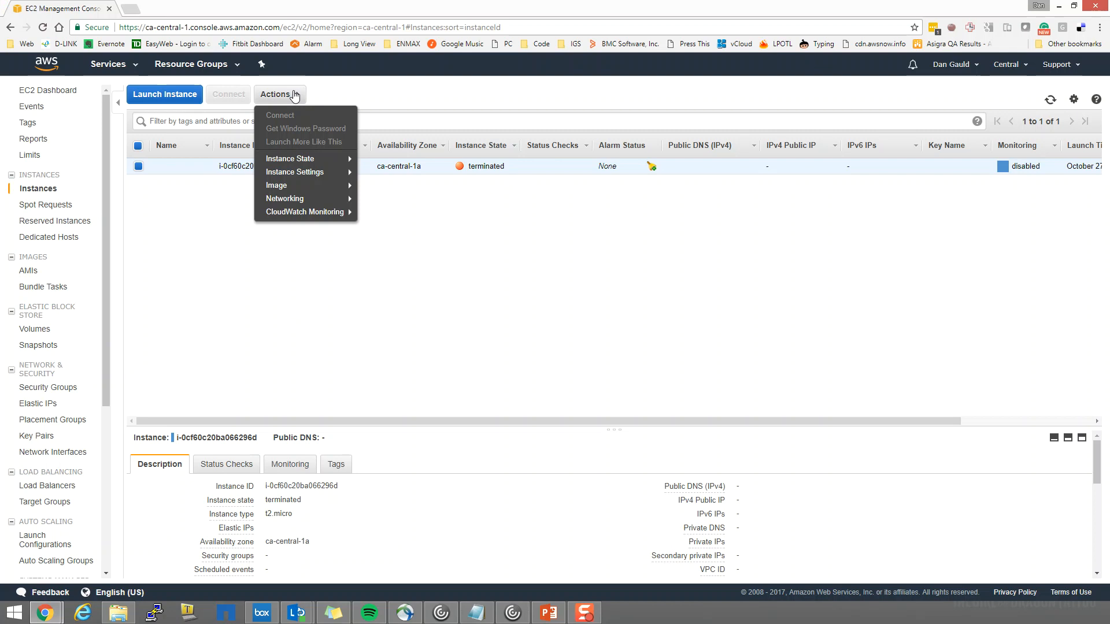
pyautogui.moveTo(290, 199)
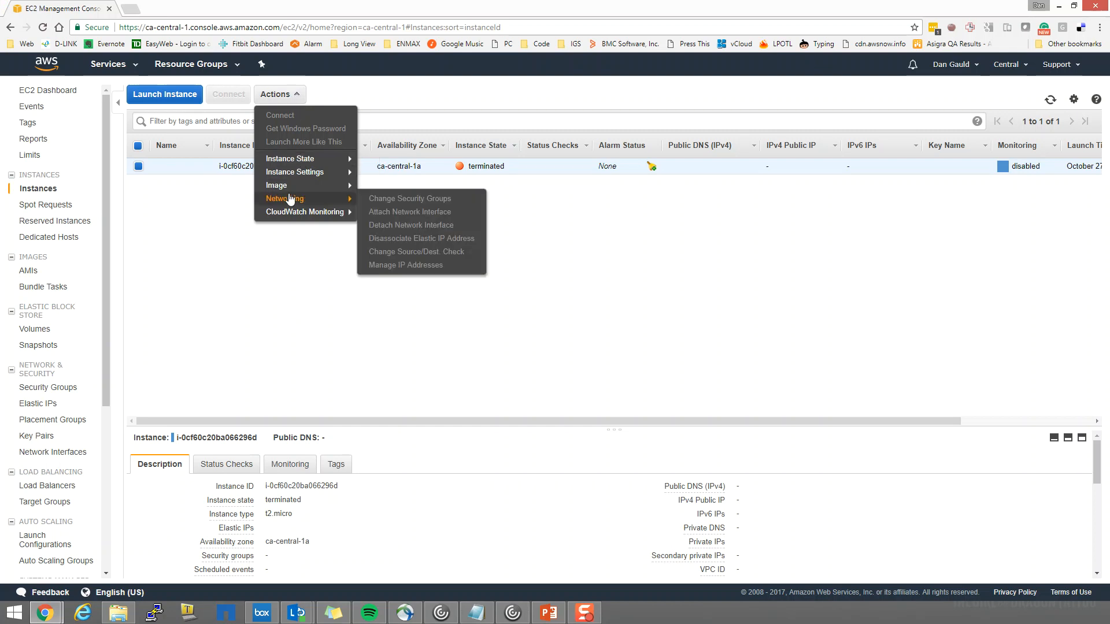
pyautogui.click(179, 197)
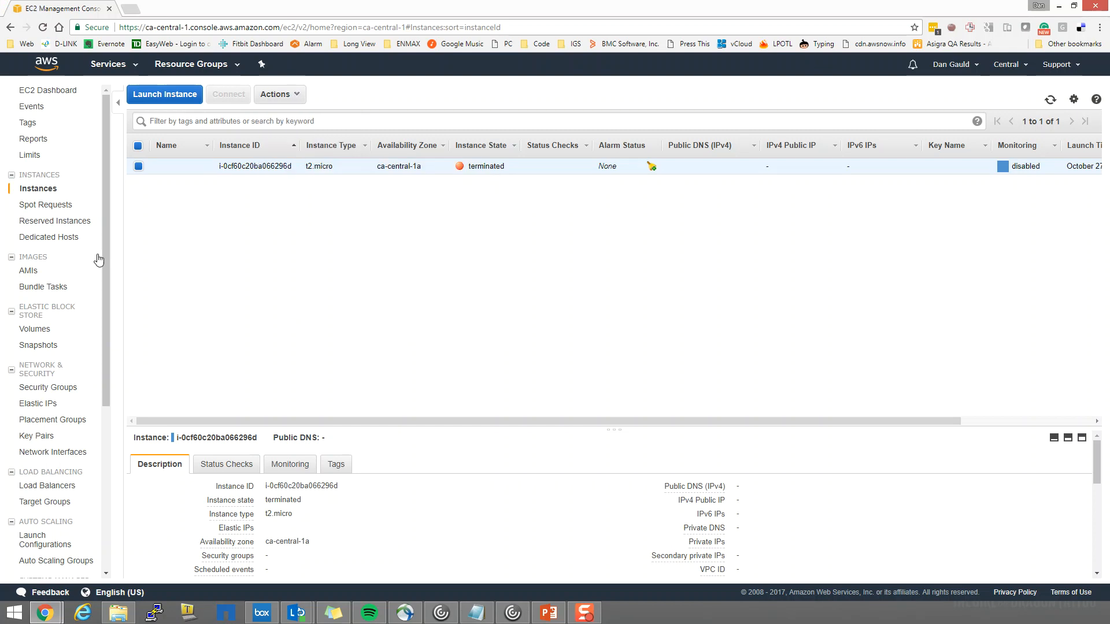
# Return to the EC2 dashboard and examine which EBS volumes remain after the instance's termination
pyautogui.click(47, 90)
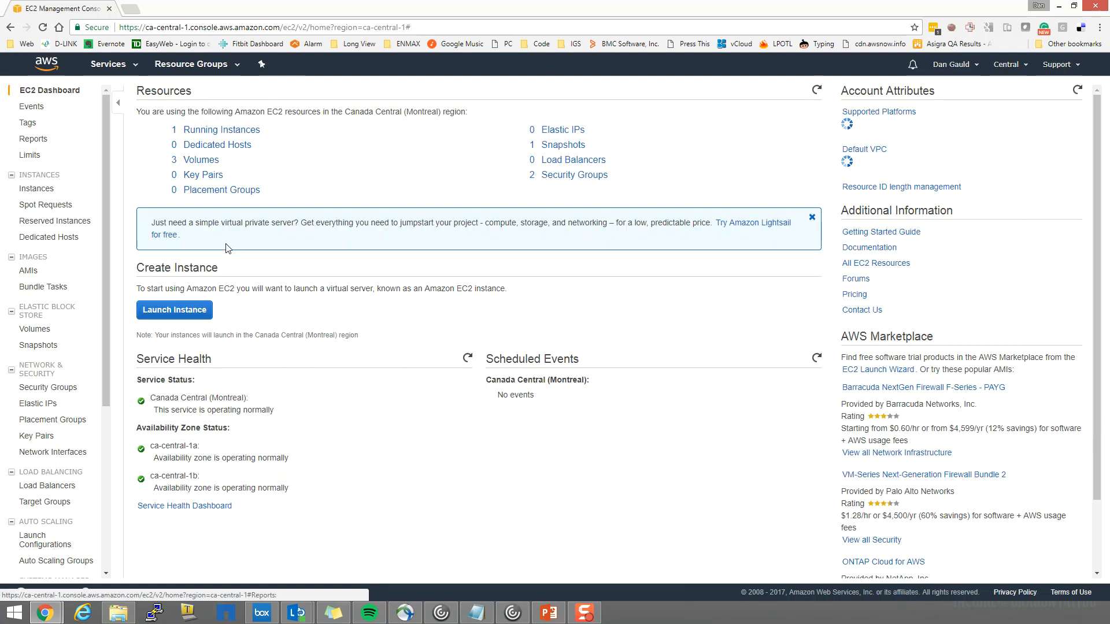
pyautogui.click(190, 160)
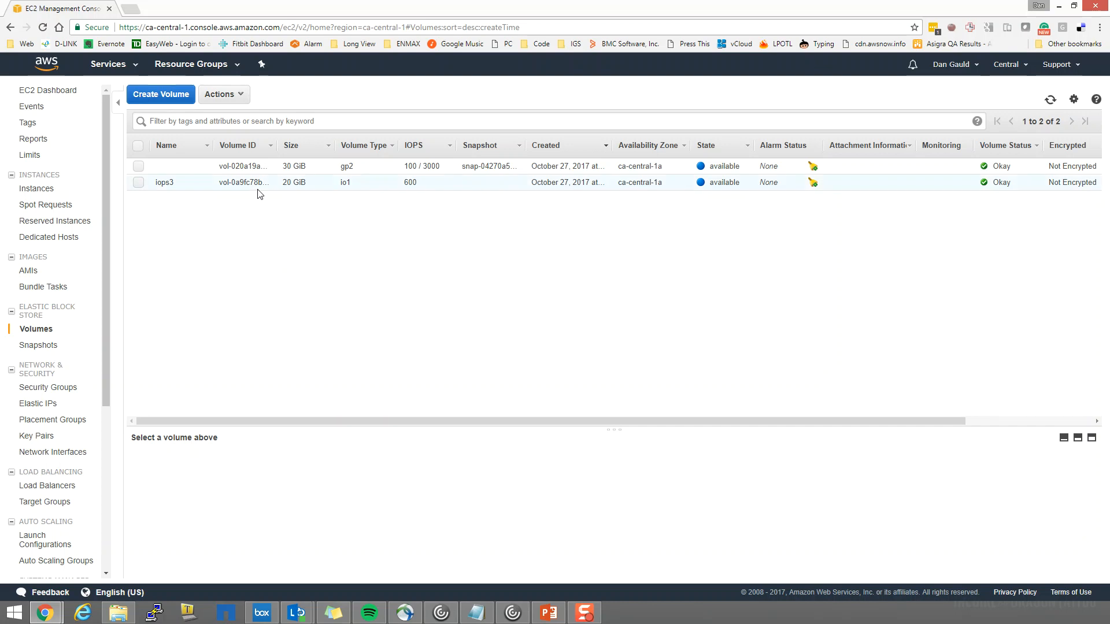
pyautogui.moveTo(199, 189)
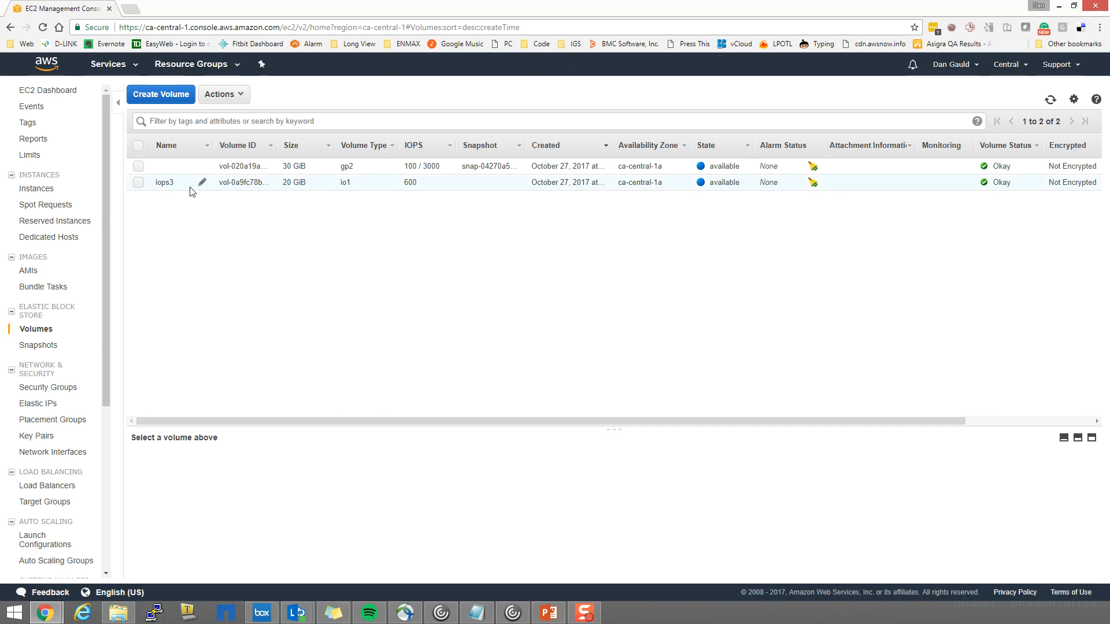